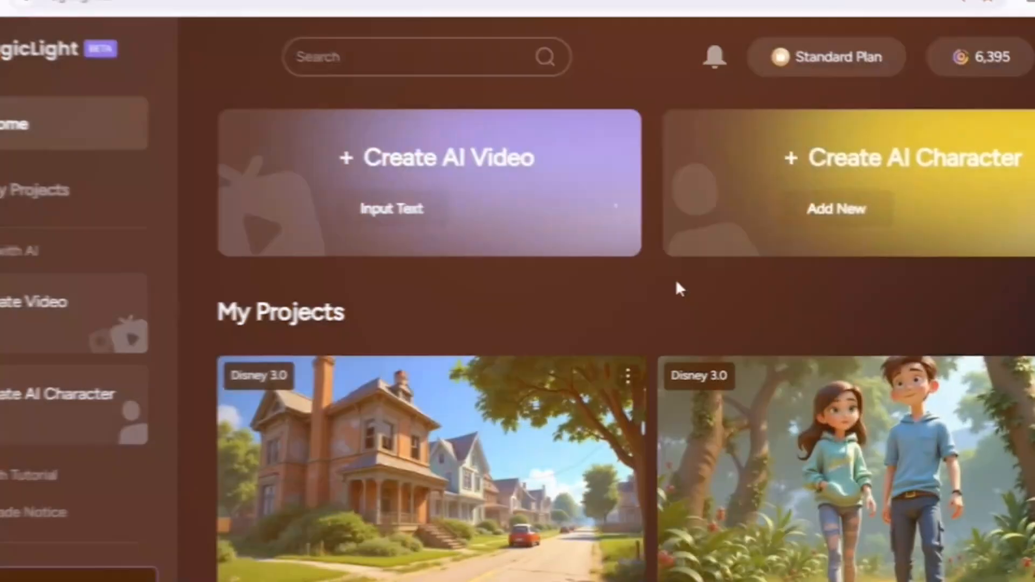
- Browse the existing projects on the home page and start creating a new AI video
{"action": "scroll", "coordinate": [676, 285], "scroll_direction": "down", "scroll_amount": 10}
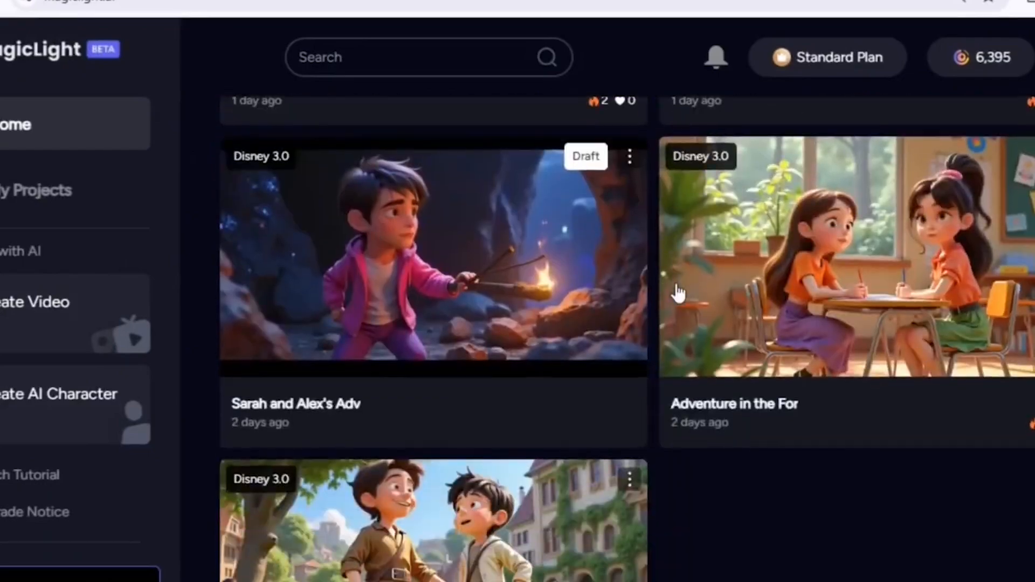
{"action": "scroll", "coordinate": [676, 286], "scroll_direction": "down", "scroll_amount": 5}
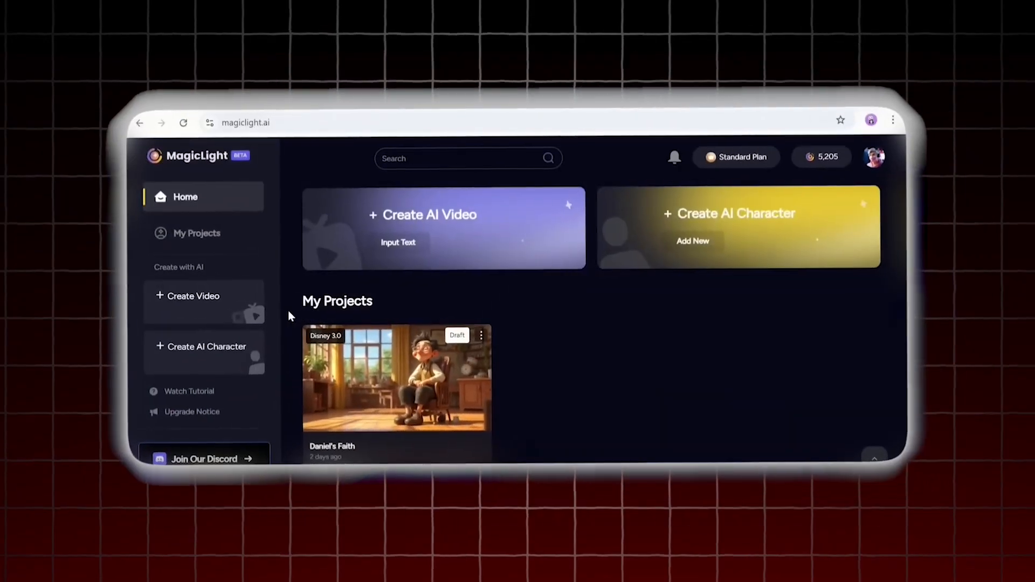
{"action": "left_click", "coordinate": [389, 249]}
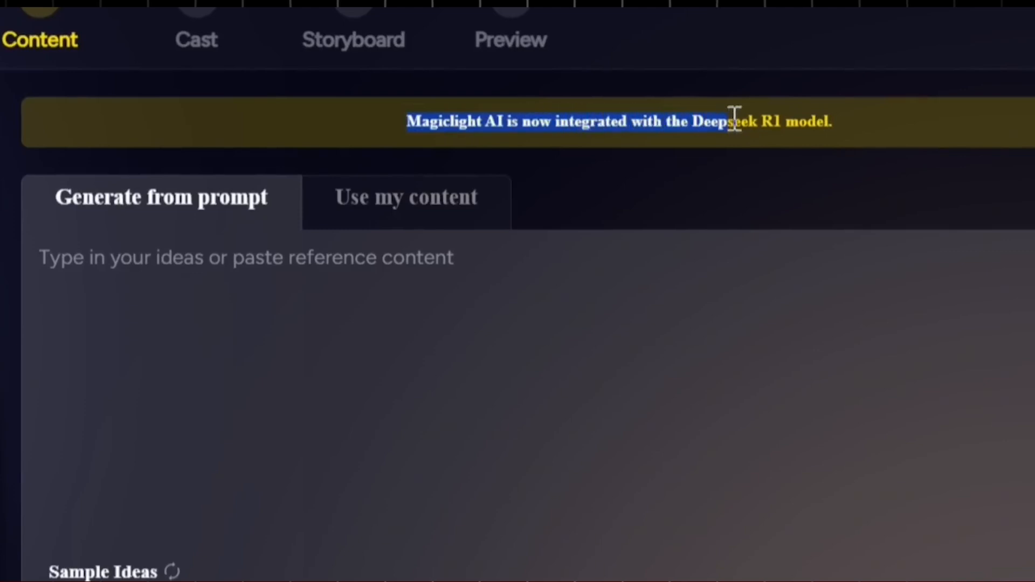
- Compare the Use my content and Generate from prompt input modes for the video content
{"action": "left_click", "coordinate": [848, 125]}
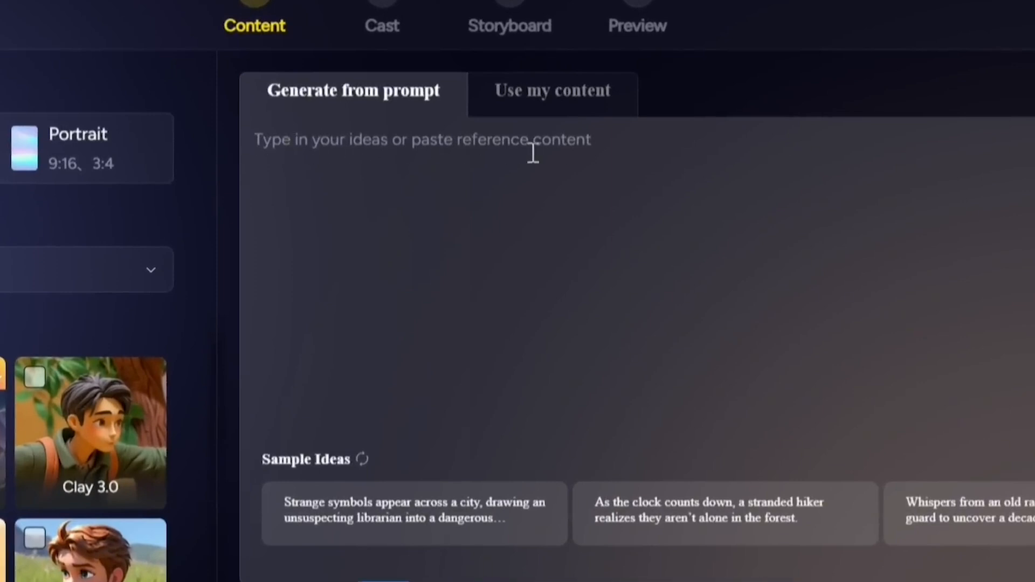
{"action": "left_click", "coordinate": [561, 106]}
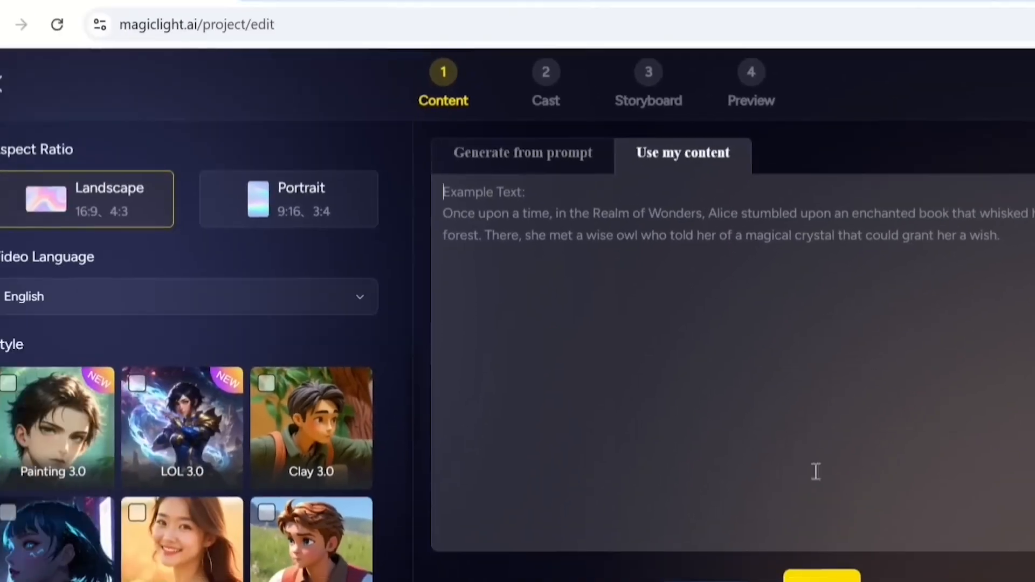
{"action": "left_click", "coordinate": [501, 157]}
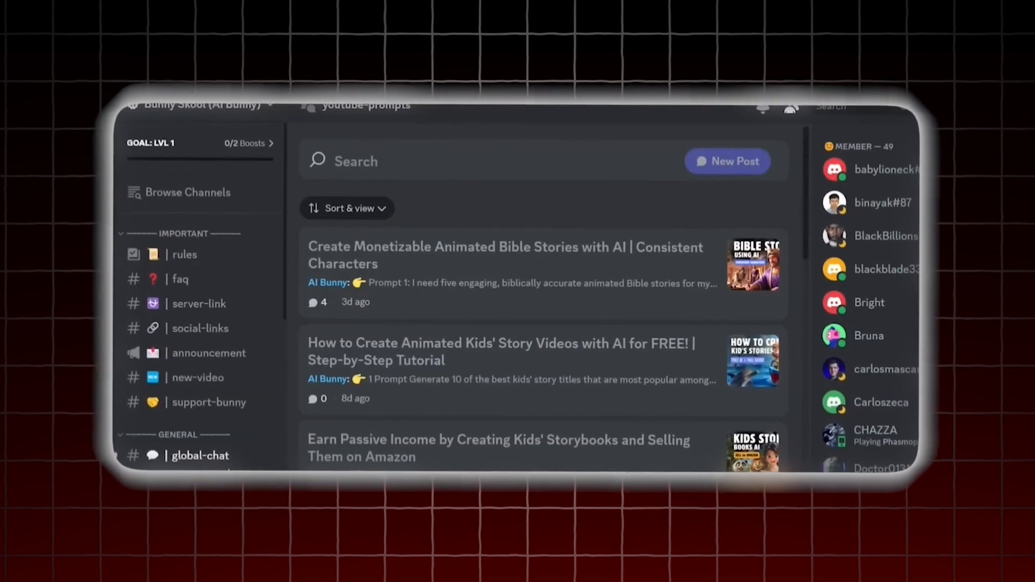
- Find the story prompt in the Discord youtube-prompts channel and submit it in ChatGPT to generate Sam and Emma adventure ideas
{"action": "scroll", "coordinate": [208, 330], "scroll_direction": "down", "scroll_amount": 4}
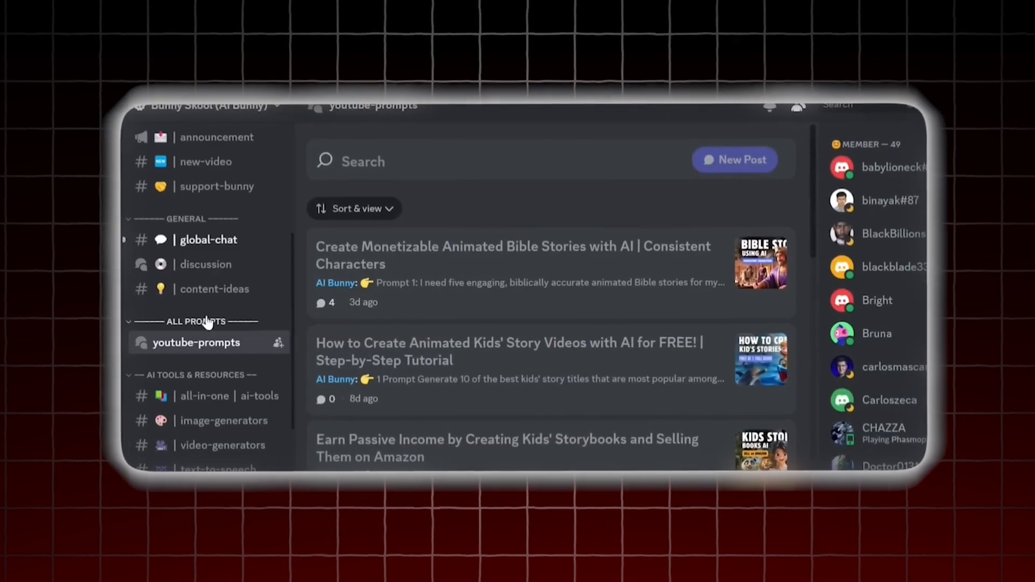
{"action": "mouse_move", "coordinate": [205, 345]}
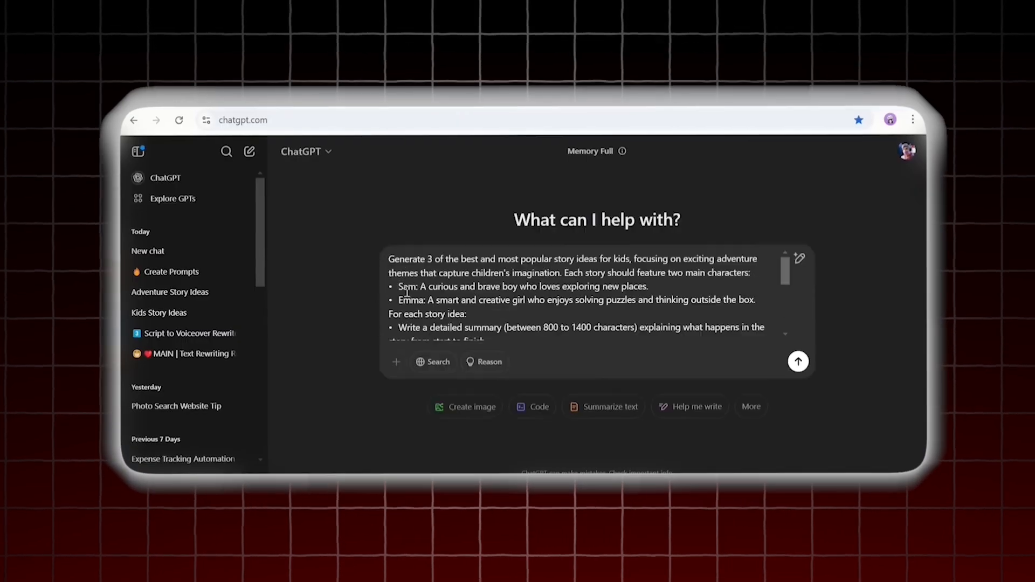
{"action": "scroll", "coordinate": [395, 294], "scroll_direction": "down", "scroll_amount": 5}
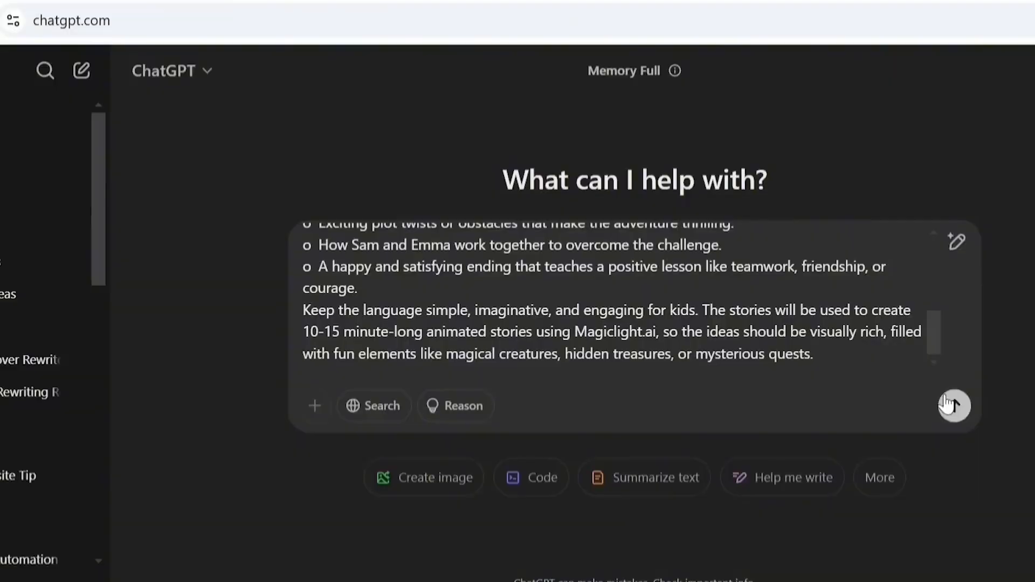
{"action": "left_click", "coordinate": [785, 363]}
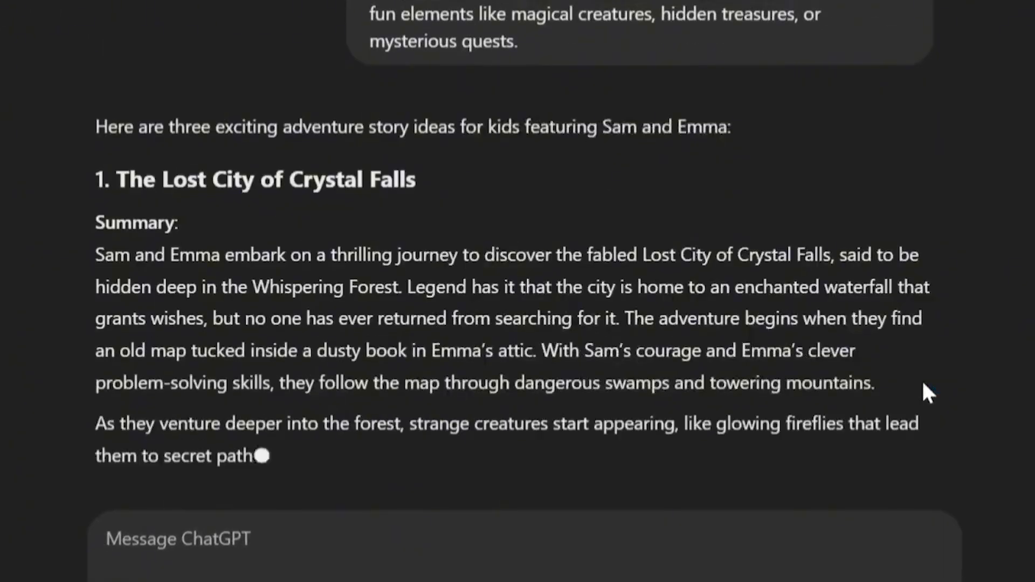
- Copy the Coral Reef City story from ChatGPT and paste it into the Generate from prompt box
{"action": "scroll", "coordinate": [675, 369], "scroll_direction": "down", "scroll_amount": 4}
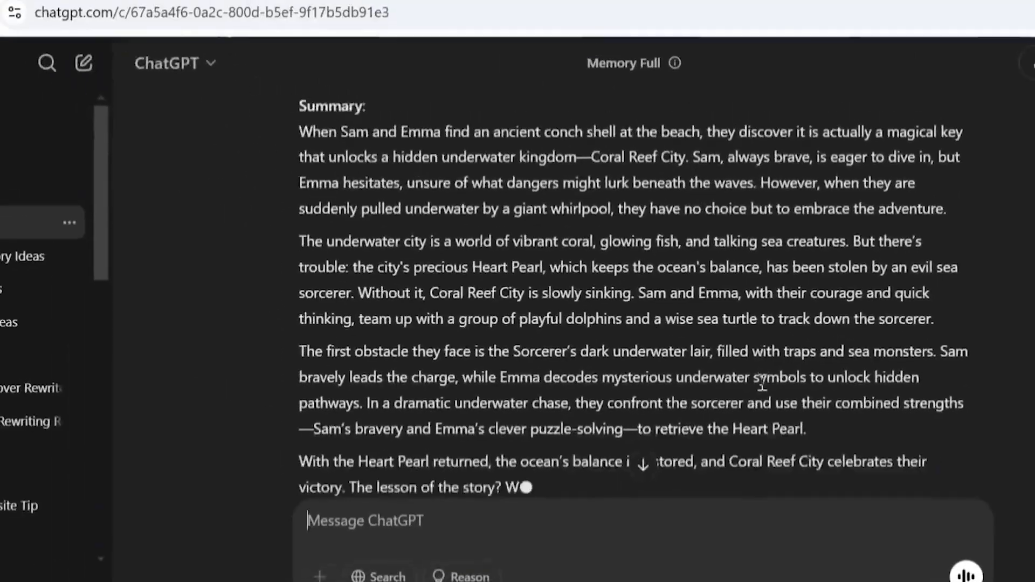
{"action": "scroll", "coordinate": [223, 132], "scroll_direction": "up", "scroll_amount": 1}
{"action": "left_click_drag", "start_coordinate": [317, 156], "coordinate": [418, 393]}
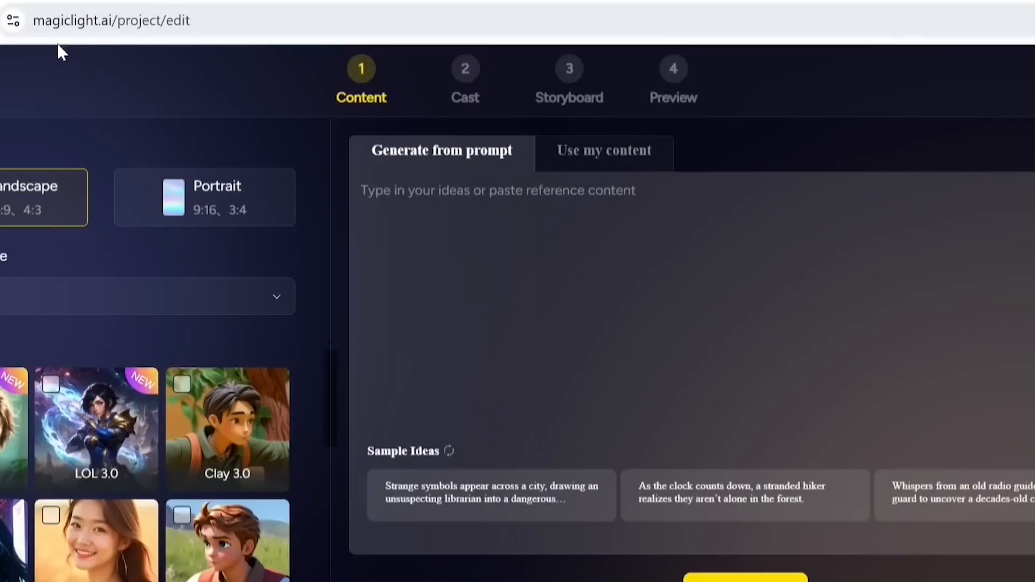
{"action": "key", "text": "ctrl+v"}
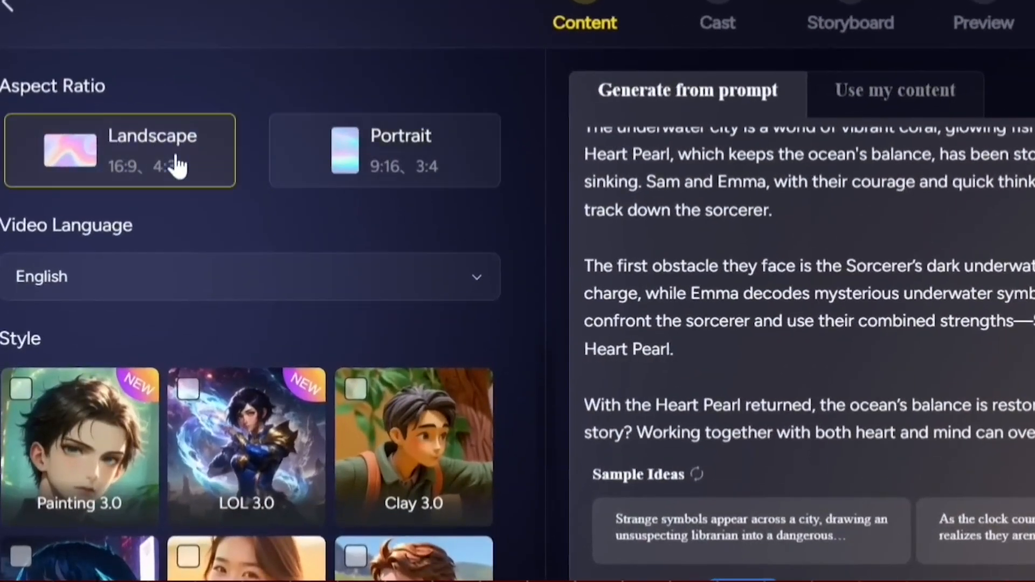
- Set the video language to English
{"action": "left_click", "coordinate": [426, 289]}
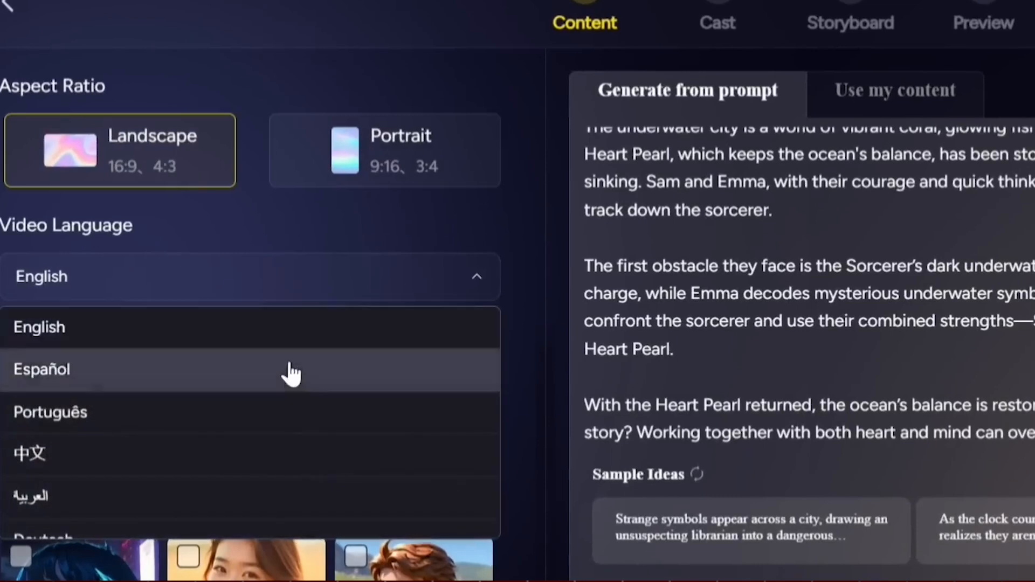
{"action": "scroll", "coordinate": [288, 372], "scroll_direction": "down", "scroll_amount": 4}
{"action": "scroll", "coordinate": [291, 375], "scroll_direction": "up", "scroll_amount": 4}
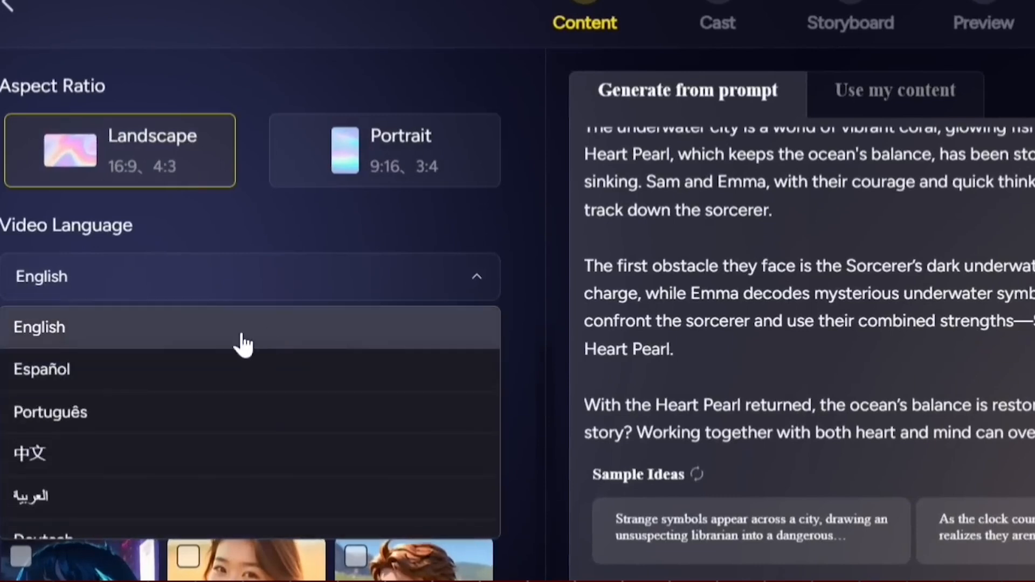
{"action": "left_click", "coordinate": [189, 326]}
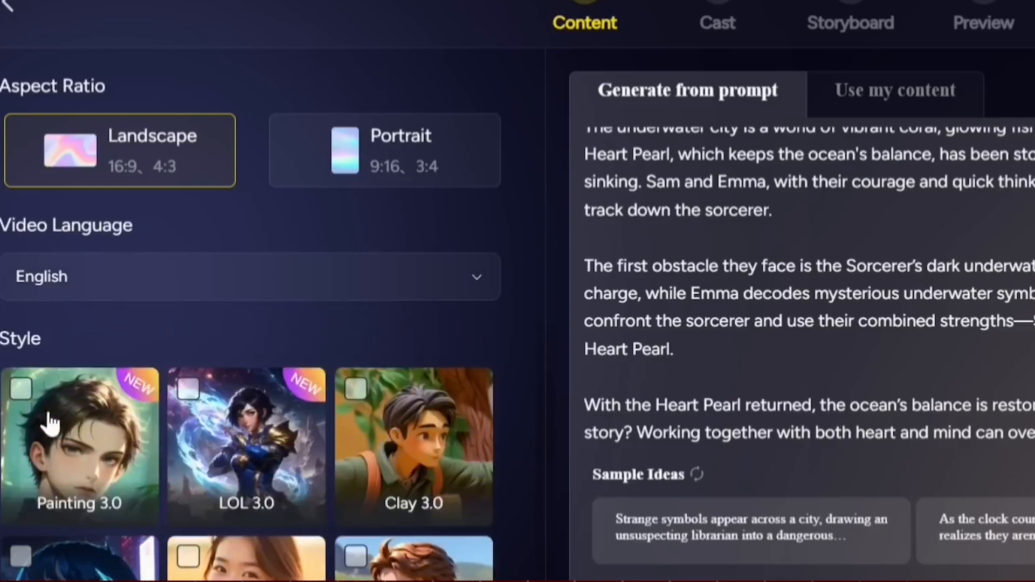
- Browse the style options and select the Disney 3.0 style
{"action": "scroll", "coordinate": [352, 446], "scroll_direction": "down", "scroll_amount": 5}
{"action": "left_click", "coordinate": [74, 519]}
{"action": "scroll", "coordinate": [283, 531], "scroll_direction": "down", "scroll_amount": 6}
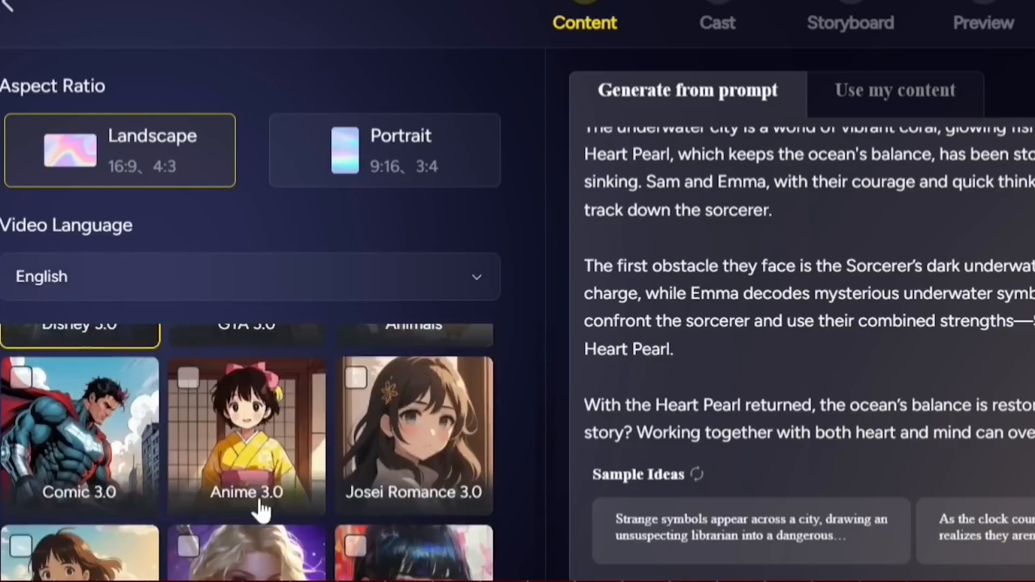
{"action": "scroll", "coordinate": [247, 453], "scroll_direction": "up", "scroll_amount": 6}
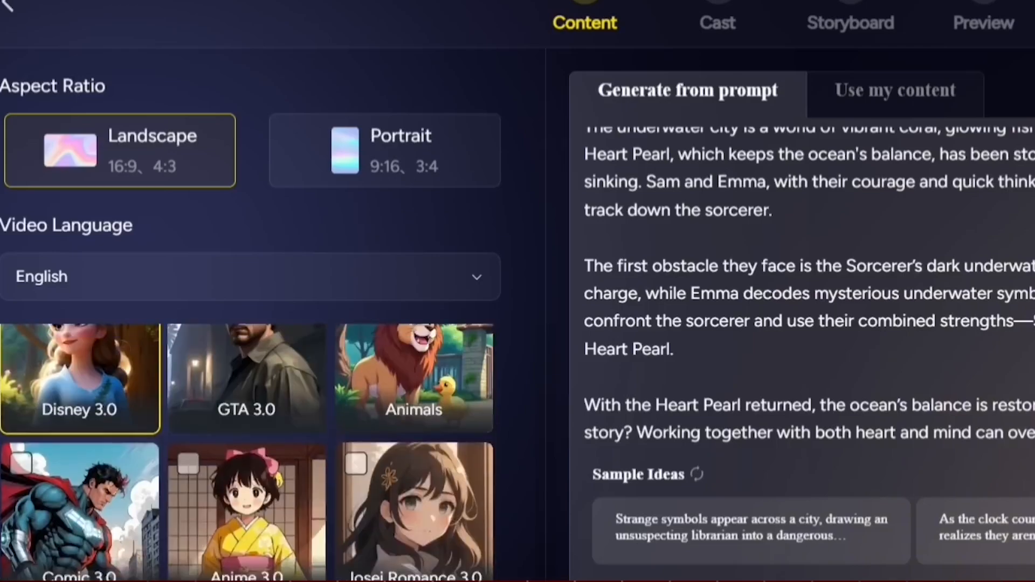
{"action": "scroll", "coordinate": [247, 453], "scroll_direction": "down", "scroll_amount": 6}
{"action": "left_click", "coordinate": [76, 555]}
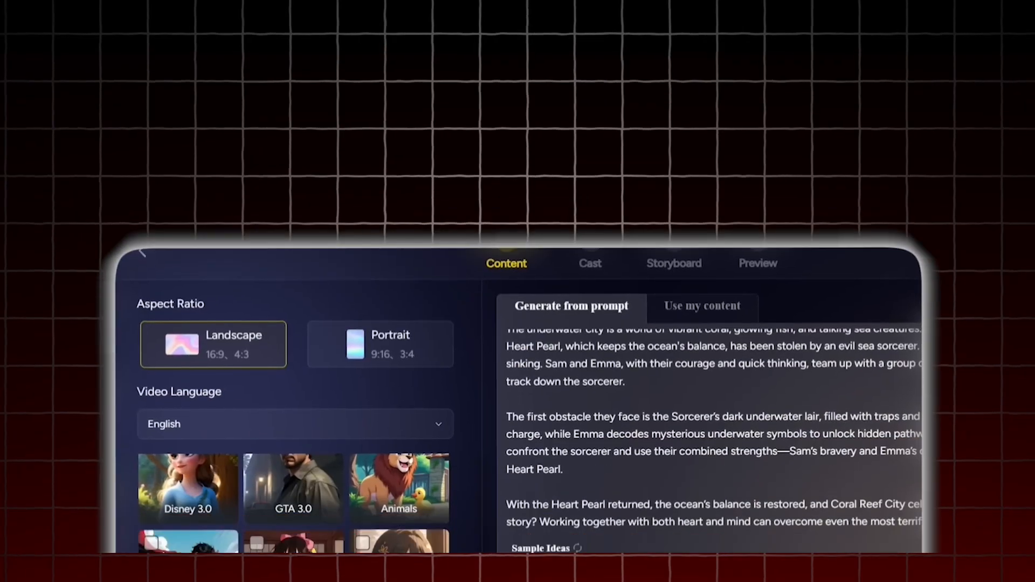
{"action": "scroll", "coordinate": [291, 496], "scroll_direction": "up", "scroll_amount": 3}
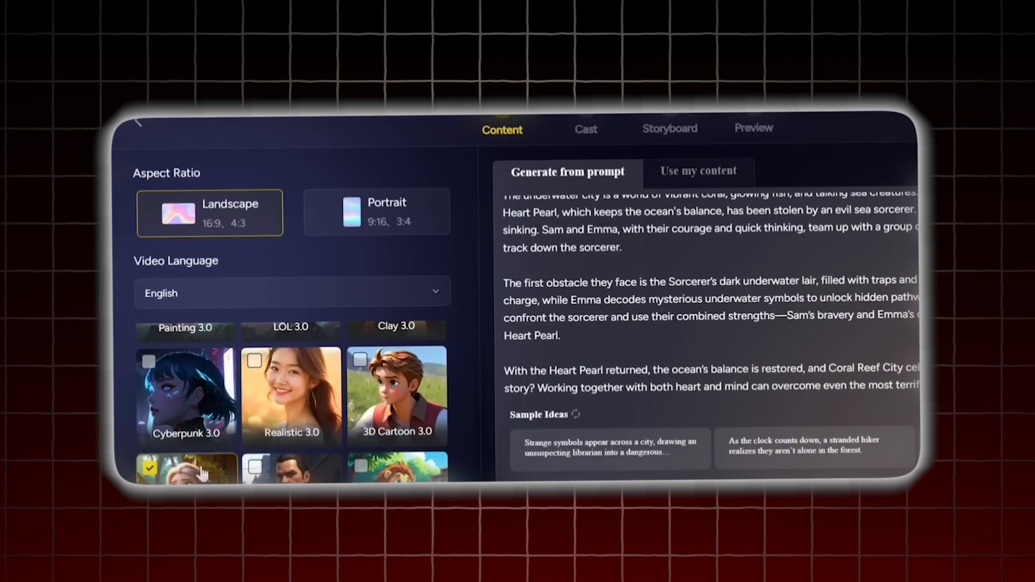
{"action": "scroll", "coordinate": [170, 405], "scroll_direction": "down", "scroll_amount": 2}
{"action": "left_click", "coordinate": [170, 404]}
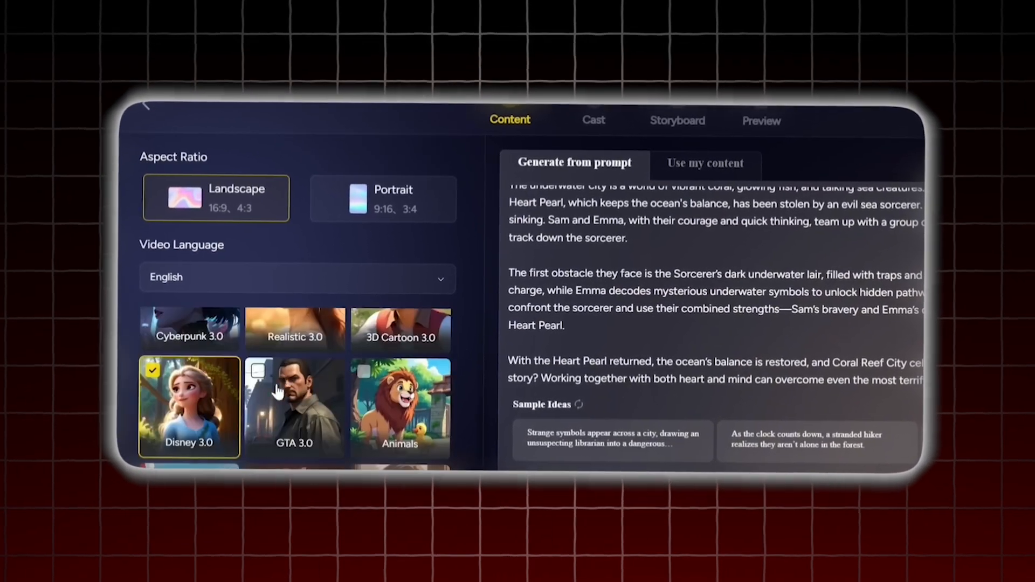
{"action": "scroll", "coordinate": [227, 415], "scroll_direction": "down", "scroll_amount": 2}
{"action": "scroll", "coordinate": [277, 425], "scroll_direction": "up", "scroll_amount": 3}
{"action": "scroll", "coordinate": [277, 425], "scroll_direction": "up", "scroll_amount": 2}
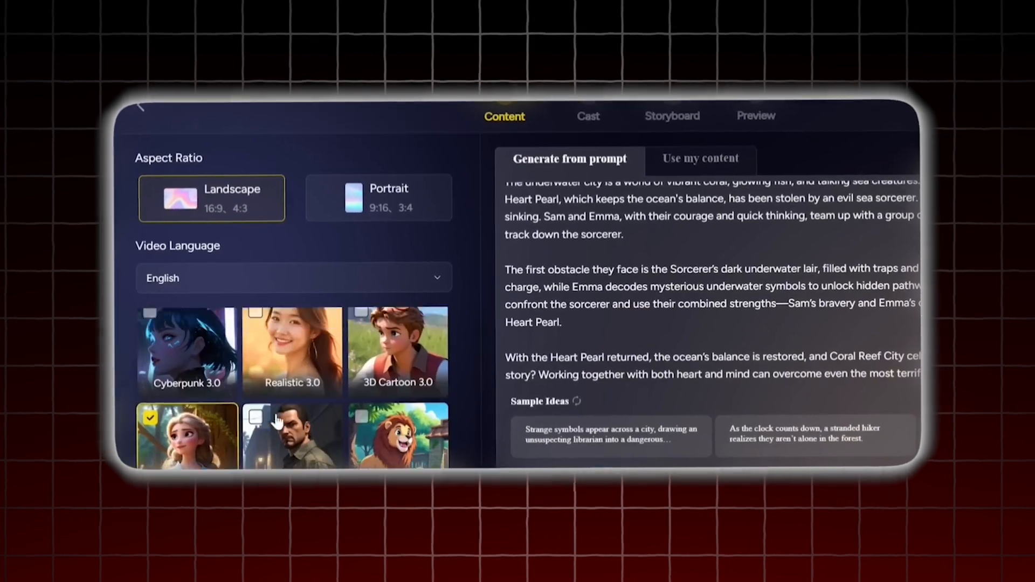
{"action": "scroll", "coordinate": [278, 425], "scroll_direction": "down", "scroll_amount": 2}
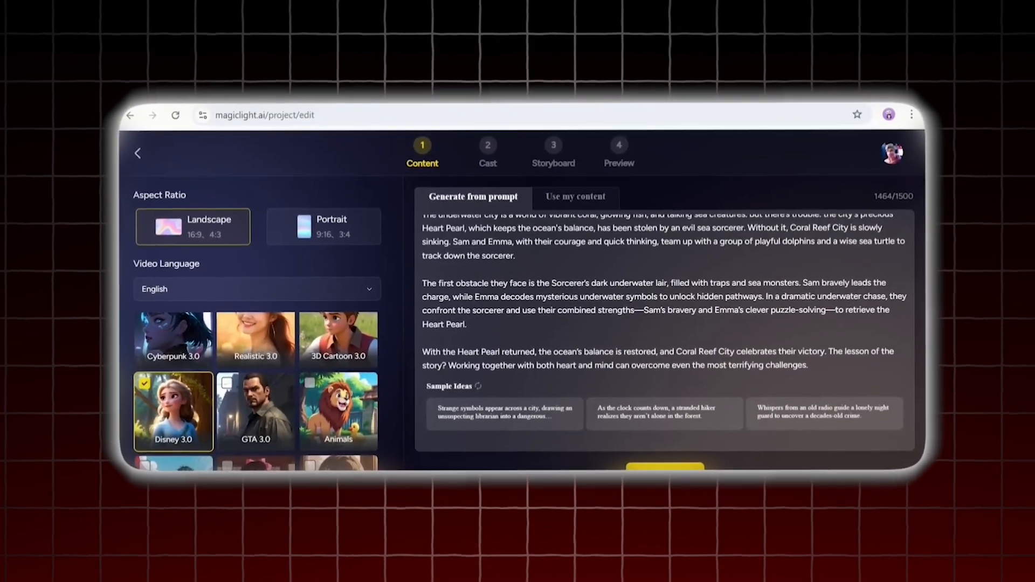
- Break the story down into shots and review the 15 shot descriptions
{"action": "left_click", "coordinate": [665, 466]}
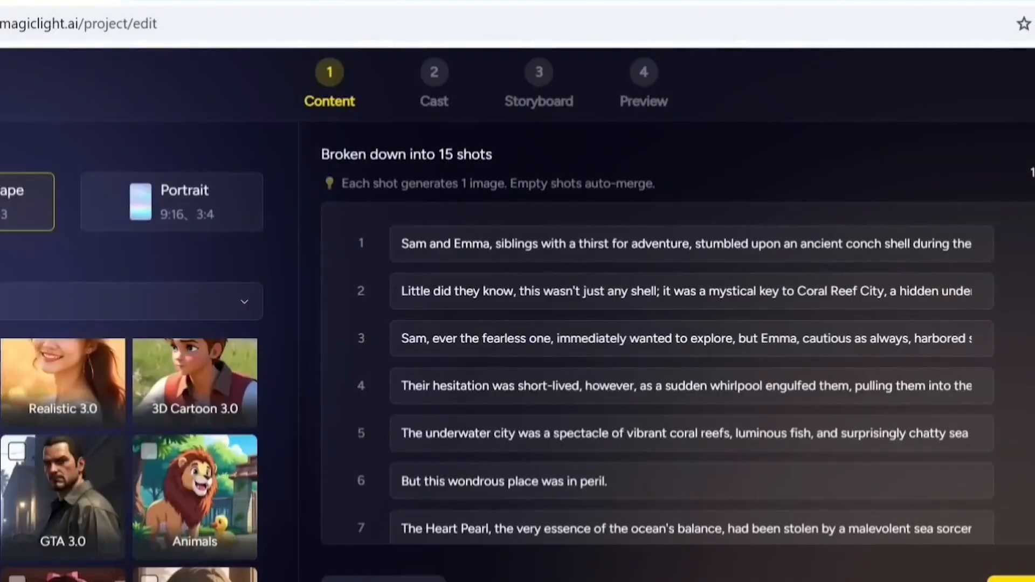
{"action": "left_click", "coordinate": [433, 469]}
{"action": "scroll", "coordinate": [378, 410], "scroll_direction": "down", "scroll_amount": 5}
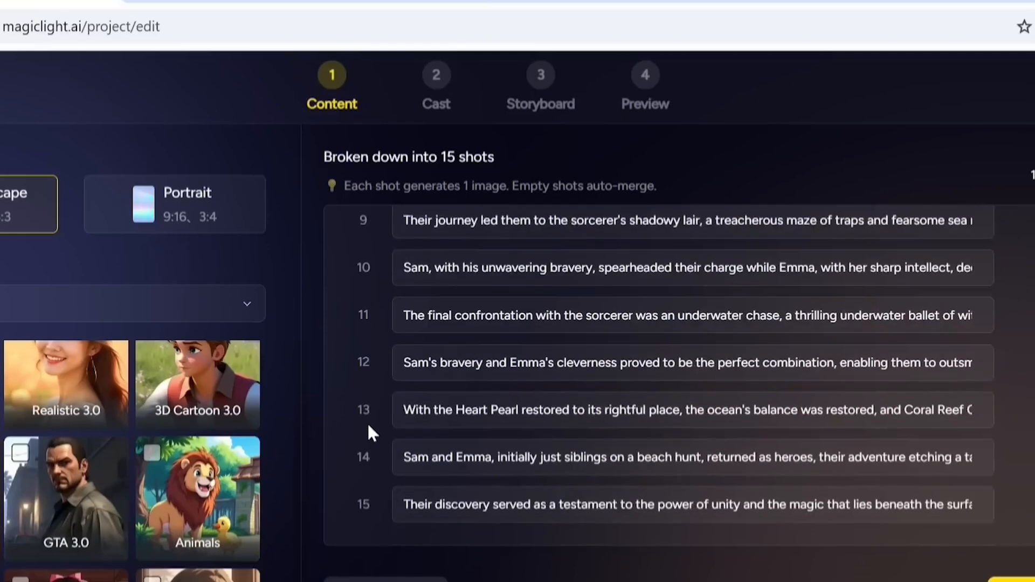
{"action": "scroll", "coordinate": [368, 425], "scroll_direction": "up", "scroll_amount": 4}
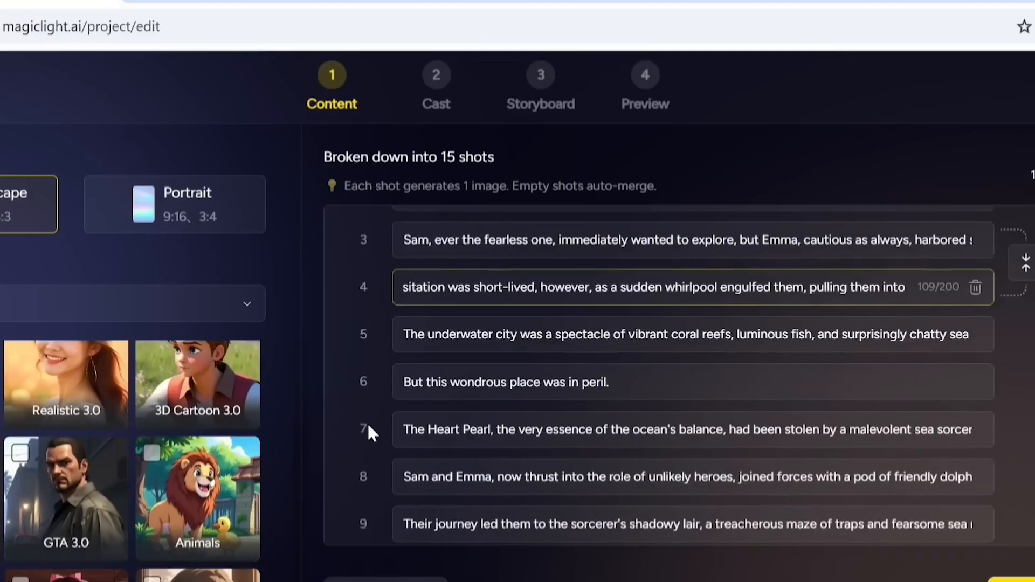
{"action": "scroll", "coordinate": [371, 431], "scroll_direction": "up", "scroll_amount": 2}
{"action": "scroll", "coordinate": [371, 431], "scroll_direction": "down", "scroll_amount": 5}
{"action": "scroll", "coordinate": [369, 428], "scroll_direction": "up", "scroll_amount": 5}
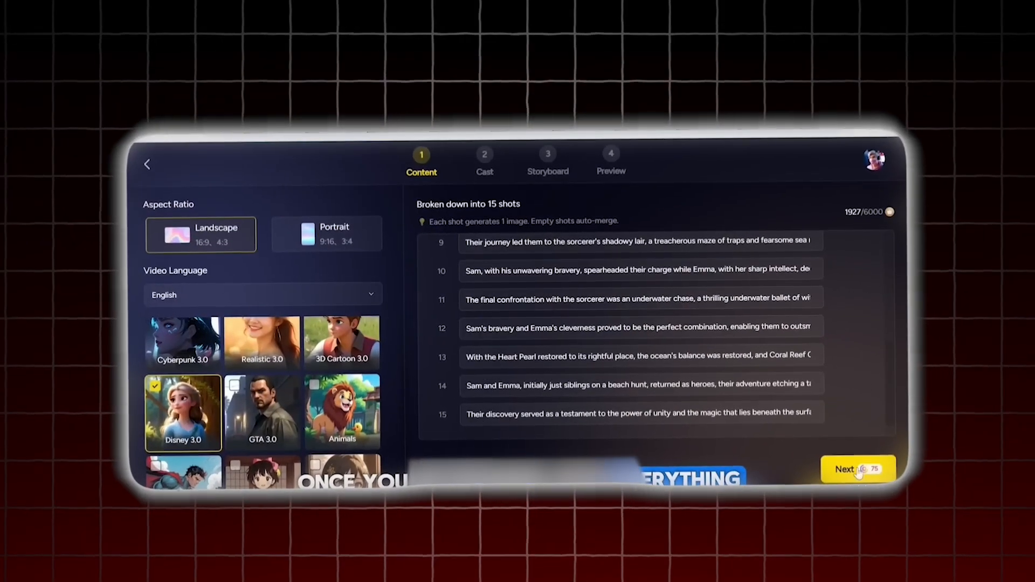
- Continue to the Cast step, start creating a new character for Sam, and set its age to Teenager
{"action": "left_click", "coordinate": [858, 473]}
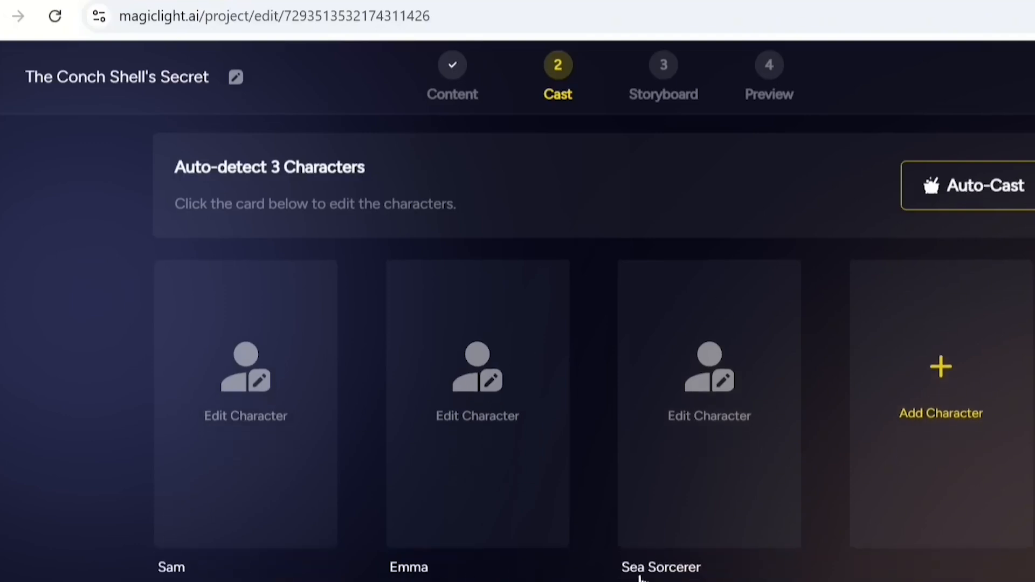
{"action": "left_click", "coordinate": [247, 411]}
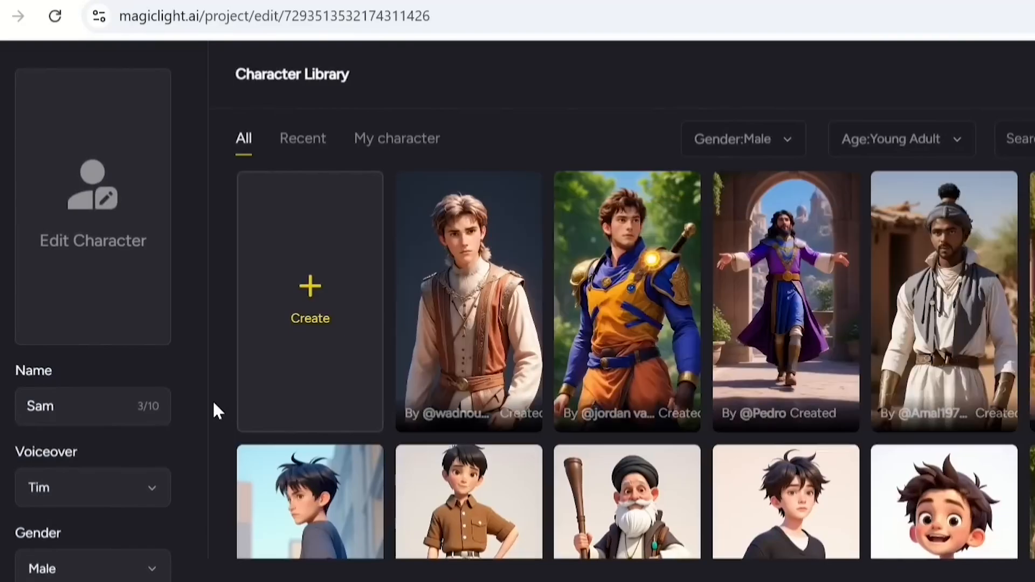
{"action": "scroll", "coordinate": [214, 405], "scroll_direction": "down", "scroll_amount": 5}
{"action": "scroll", "coordinate": [215, 404], "scroll_direction": "up", "scroll_amount": 6}
{"action": "left_click", "coordinate": [310, 321]}
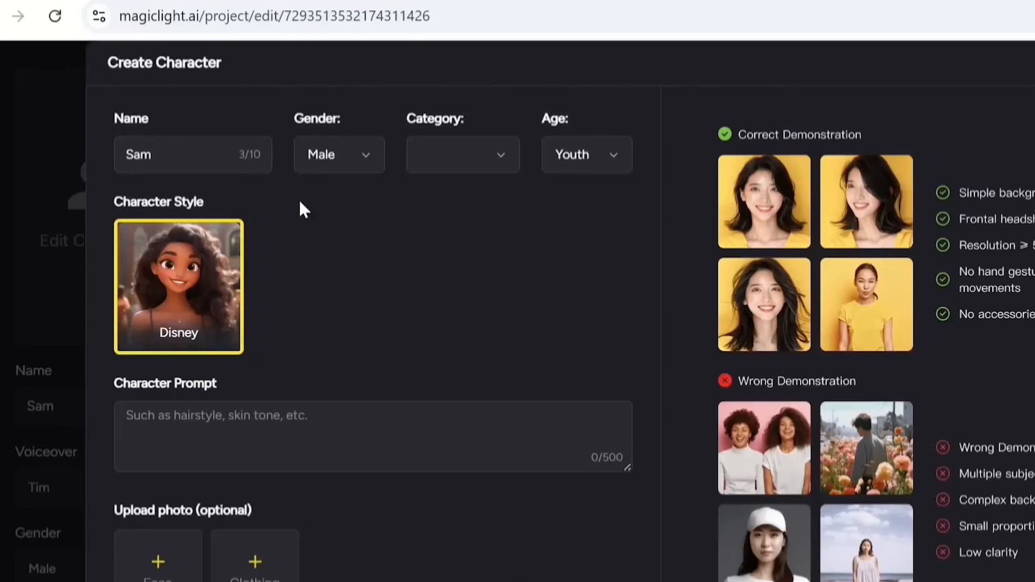
{"action": "left_click", "coordinate": [612, 166]}
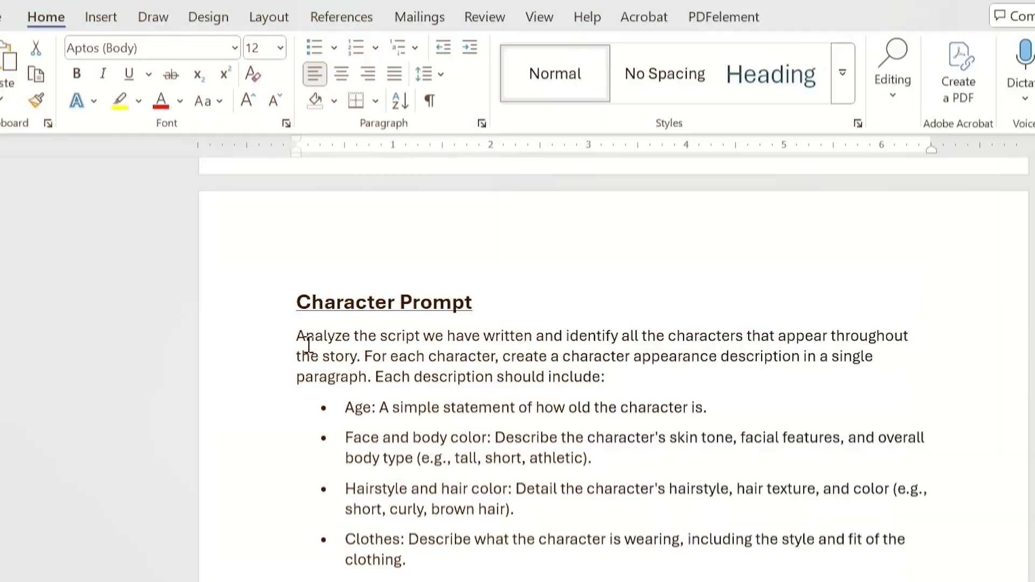
- Copy the character-description prompt from the Word document and submit it in ChatGPT
{"action": "left_click_drag", "start_coordinate": [302, 339], "coordinate": [499, 292]}
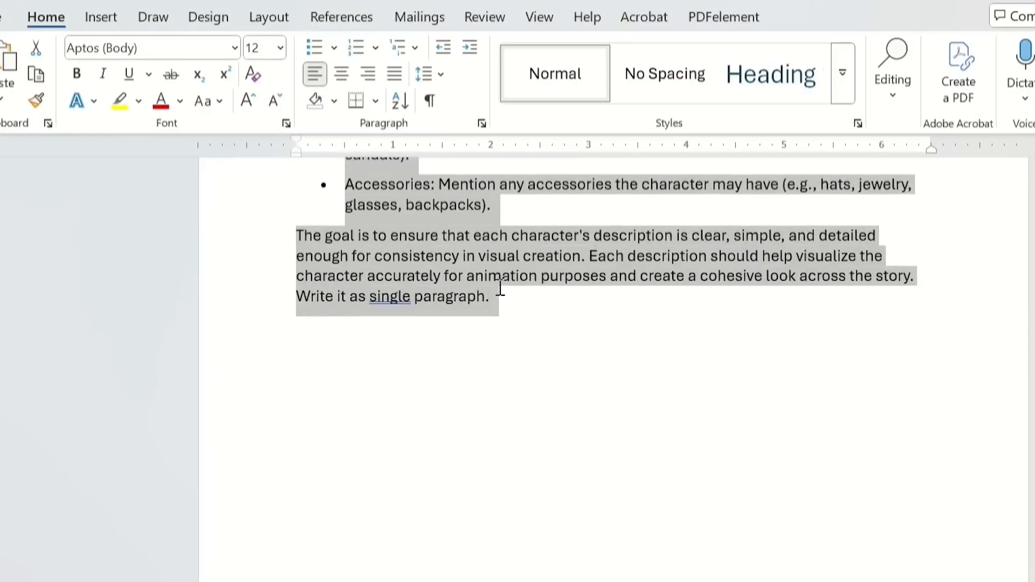
{"action": "scroll", "coordinate": [410, 323], "scroll_direction": "up", "scroll_amount": 5}
{"action": "key", "text": "alt+Tab"}
{"action": "key", "text": "ctrl+Tab"}
{"action": "left_click", "coordinate": [458, 527]}
{"action": "key", "text": "ctrl+v"}
{"action": "key", "text": "Return"}
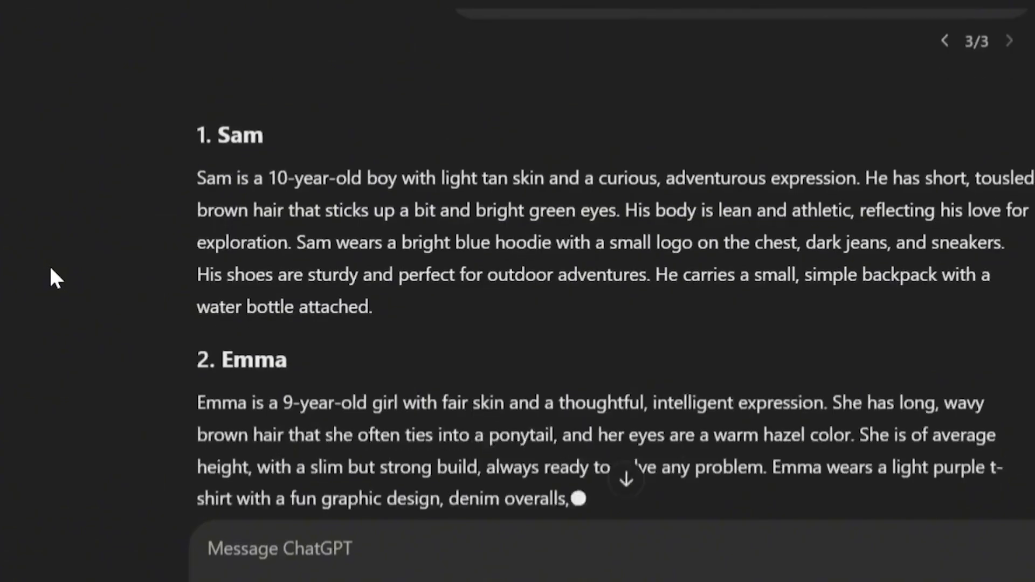
- Copy Sam's description from ChatGPT and paste it into the Character Prompt field
{"action": "scroll", "coordinate": [51, 268], "scroll_direction": "up", "scroll_amount": 2}
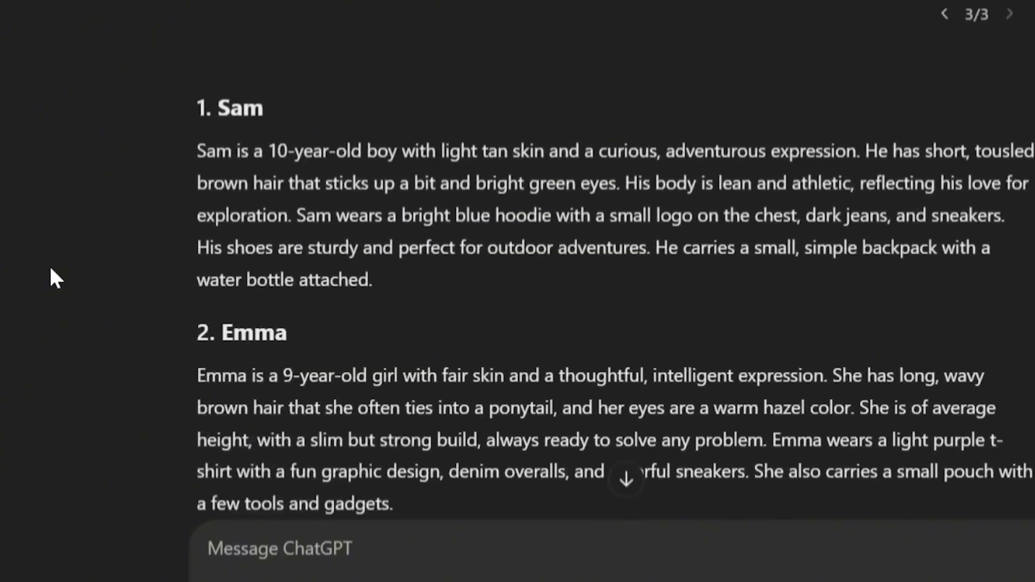
{"action": "left_click_drag", "start_coordinate": [192, 156], "coordinate": [332, 267]}
{"action": "left_click_drag", "start_coordinate": [496, 290], "coordinate": [543, 330]}
{"action": "key", "text": "ctrl+c"}
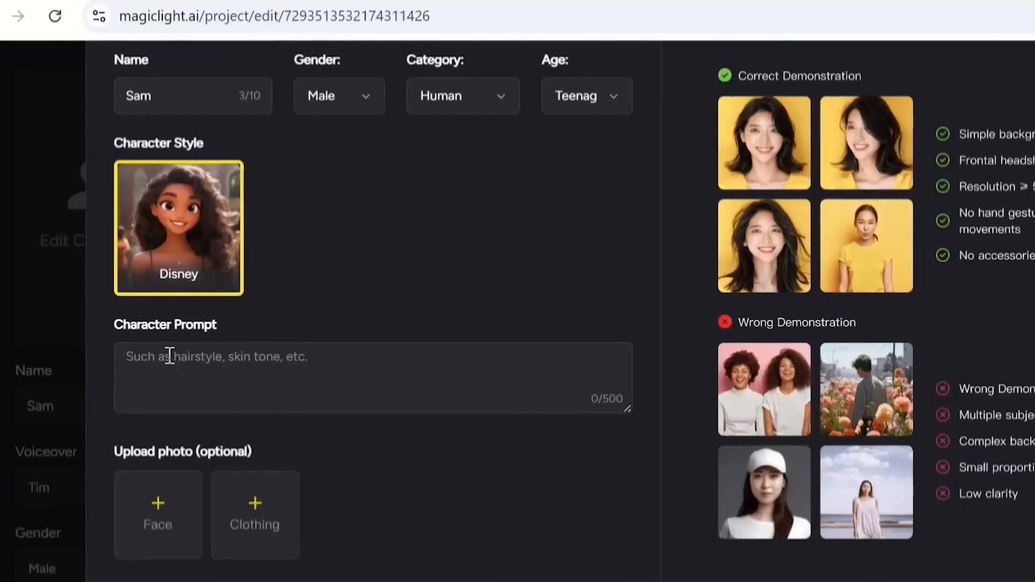
{"action": "left_click", "coordinate": [171, 359]}
{"action": "key", "text": "ctrl+v"}
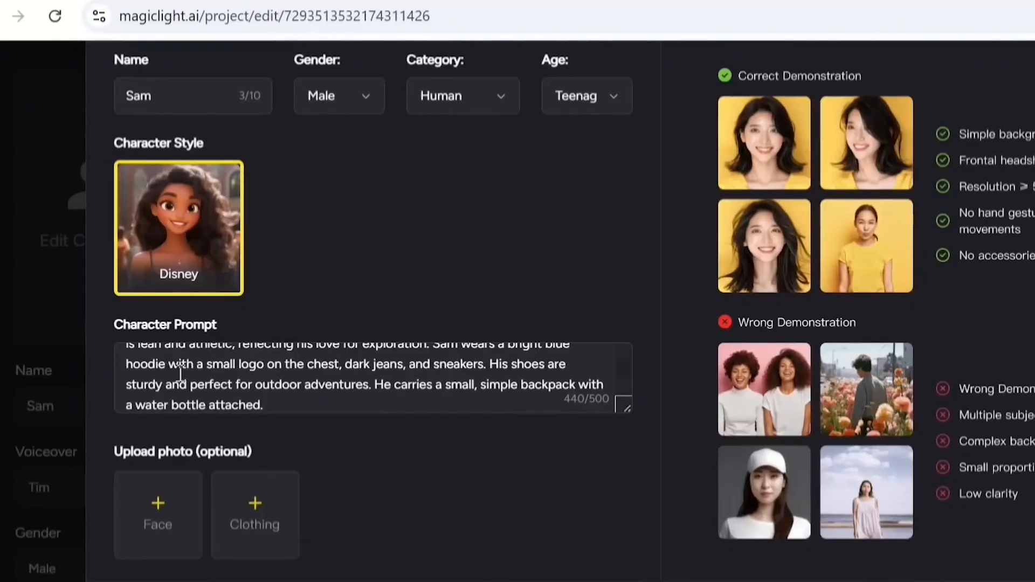
- Generate the Sam character and proceed to the Storyboard step
{"action": "scroll", "coordinate": [129, 369], "scroll_direction": "down", "scroll_amount": 1}
{"action": "left_click", "coordinate": [533, 581]}
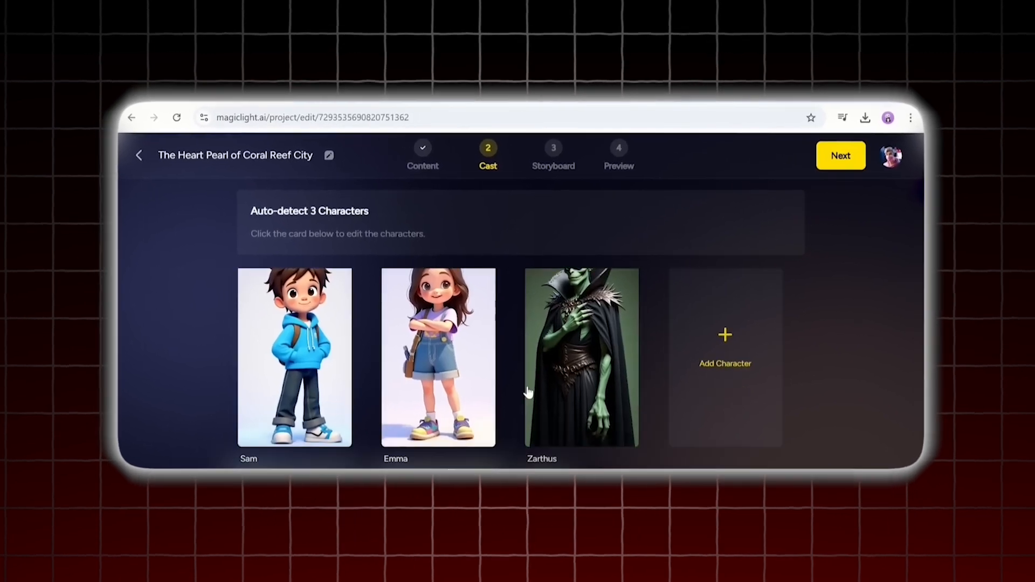
{"action": "left_click", "coordinate": [839, 154]}
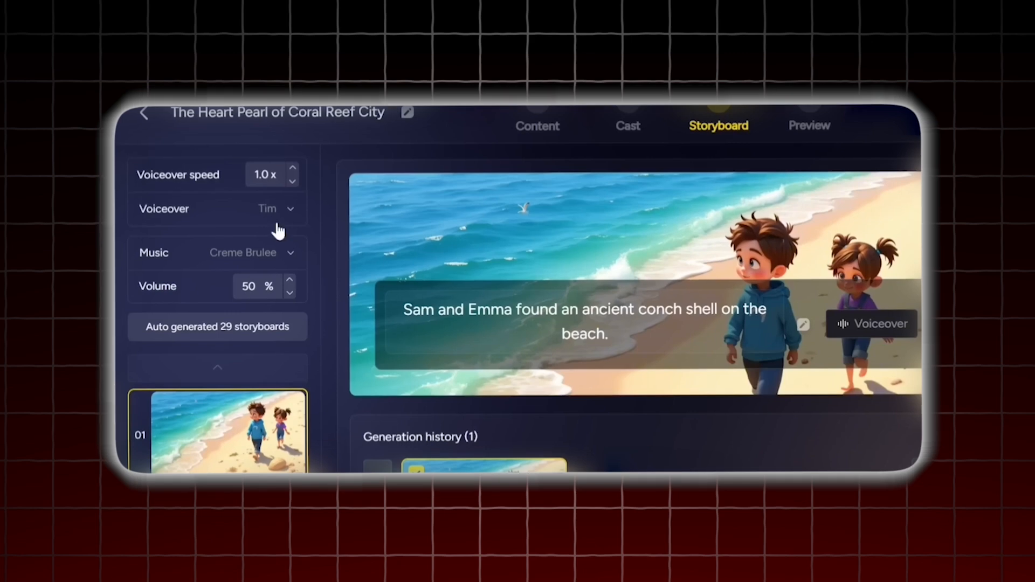
- Set the voiceover speed to 0.9x and, after auditioning several voices, choose Martha as the voiceover
{"action": "left_click", "coordinate": [287, 181]}
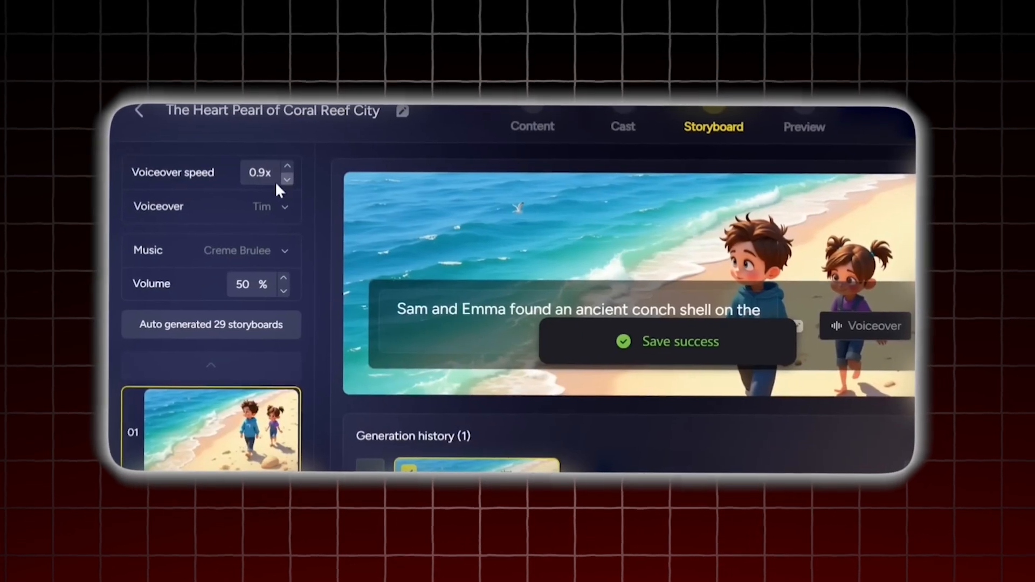
{"action": "left_click", "coordinate": [288, 205]}
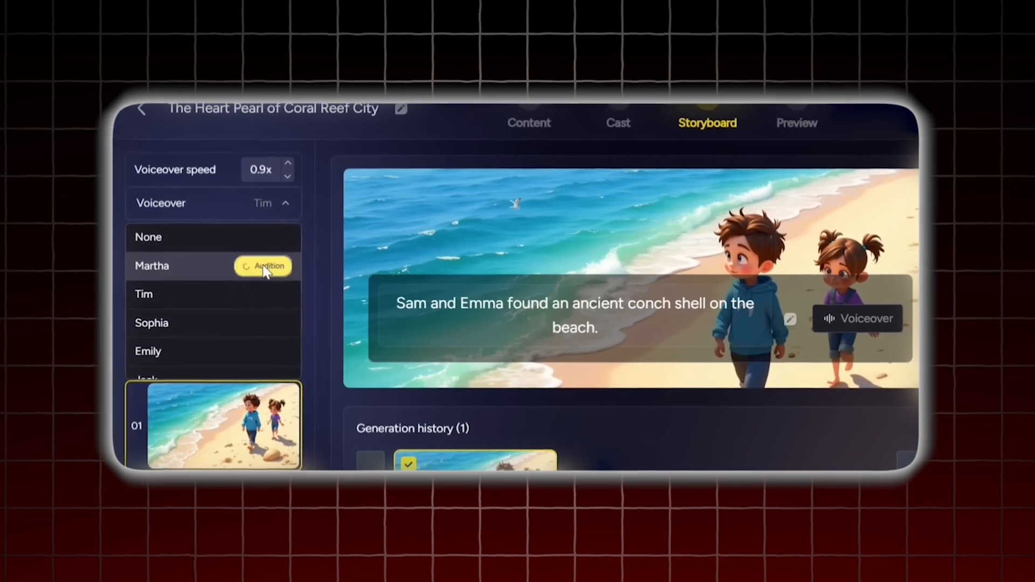
{"action": "left_click", "coordinate": [267, 270]}
{"action": "left_click", "coordinate": [268, 299]}
{"action": "left_click", "coordinate": [233, 371]}
{"action": "left_click", "coordinate": [238, 411]}
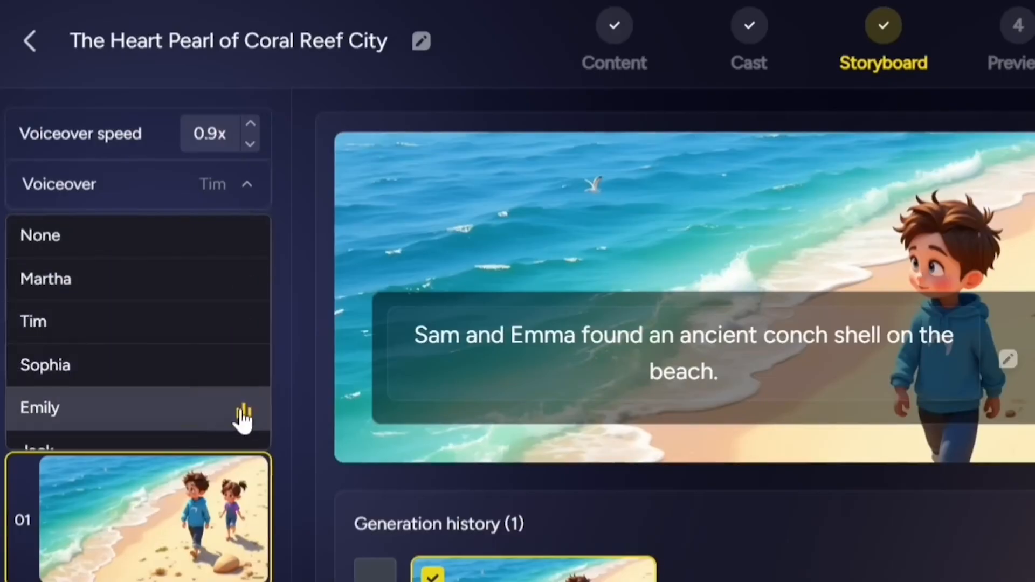
{"action": "left_click", "coordinate": [237, 273]}
{"action": "left_click", "coordinate": [143, 281]}
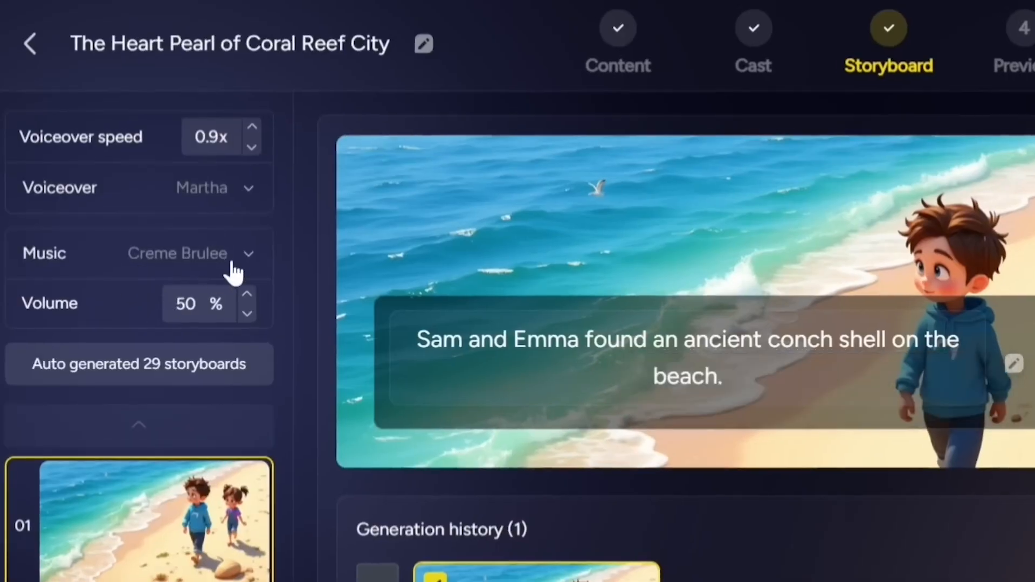
{"action": "left_click", "coordinate": [249, 255]}
{"action": "scroll", "coordinate": [143, 404], "scroll_direction": "down", "scroll_amount": 5}
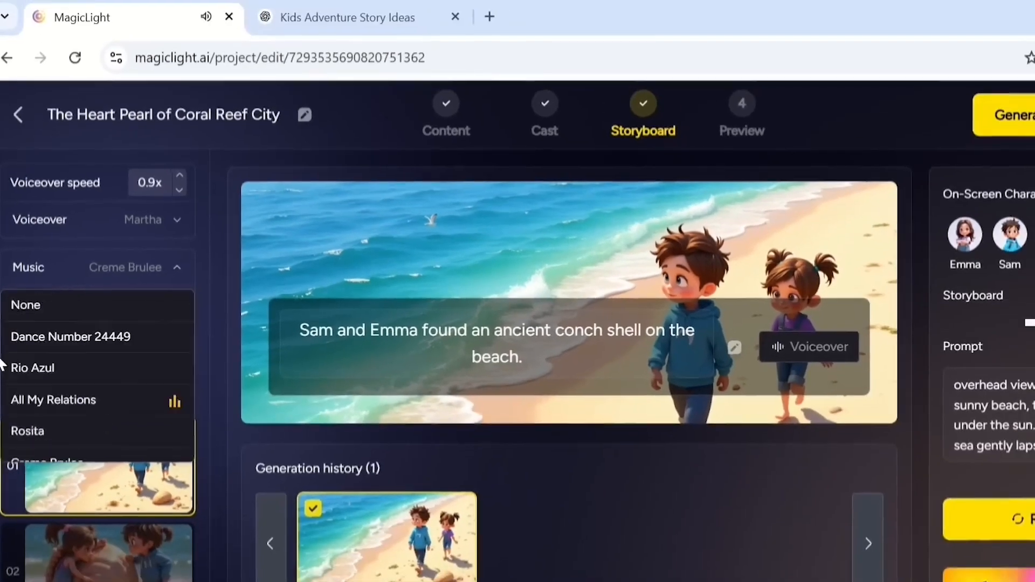
{"action": "left_click", "coordinate": [1, 366]}
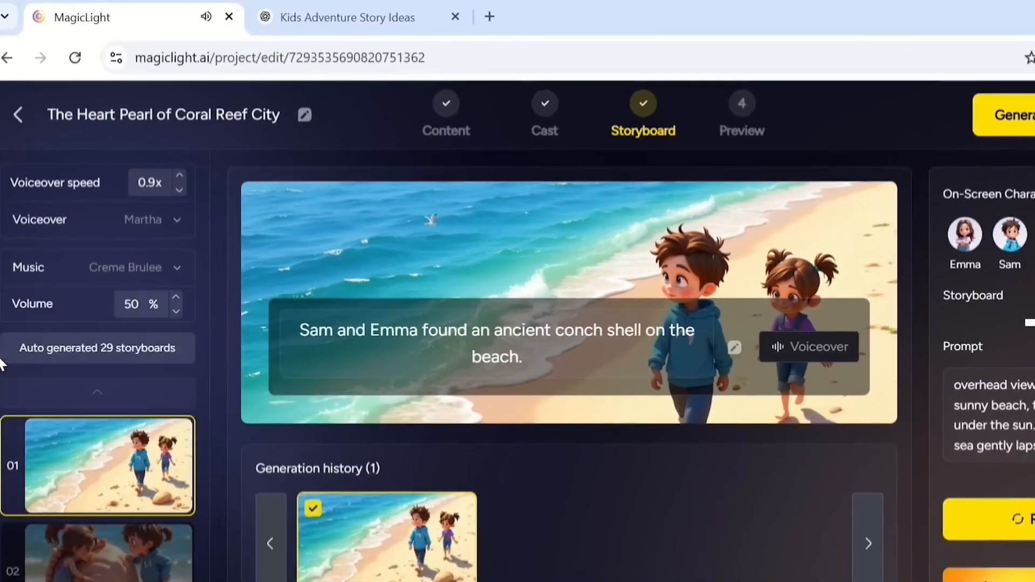
- Lower the background music volume to 22%
{"action": "left_click", "coordinate": [175, 311]}
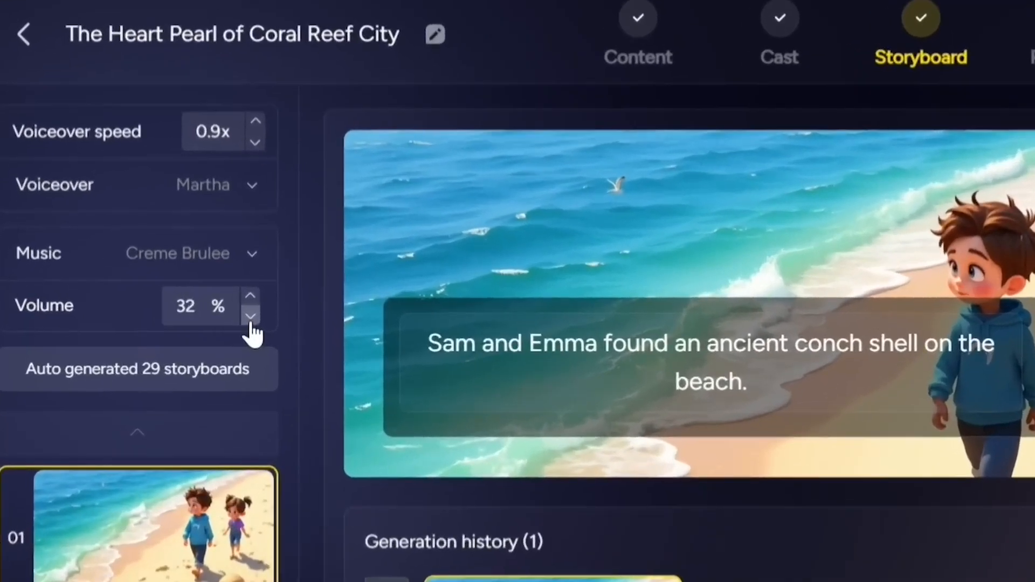
{"action": "left_click", "coordinate": [250, 318]}
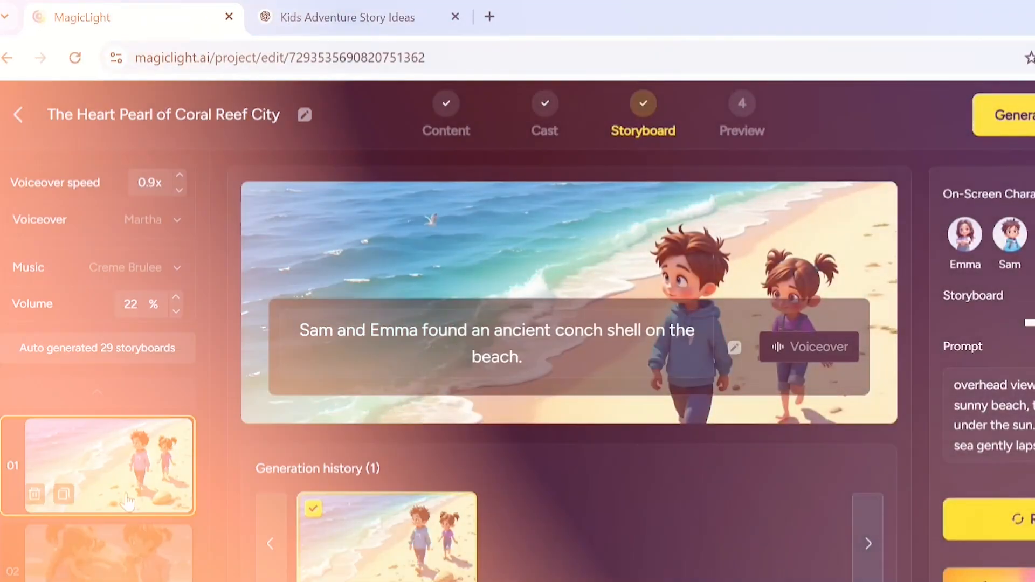
- Browse the generated storyboards and preview an animated storyboard from another project
{"action": "scroll", "coordinate": [125, 496], "scroll_direction": "down", "scroll_amount": 10}
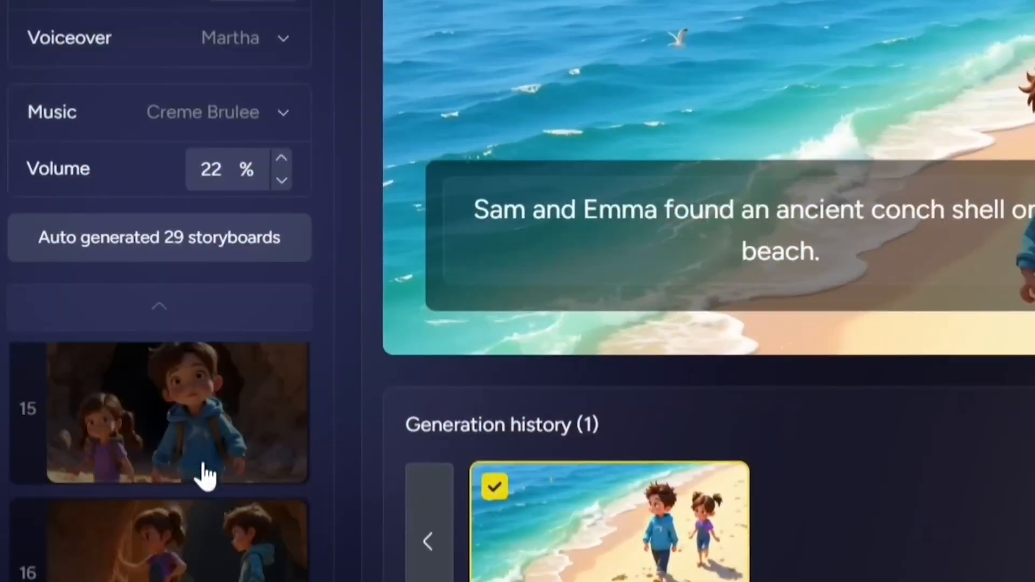
{"action": "scroll", "coordinate": [205, 474], "scroll_direction": "down", "scroll_amount": 10}
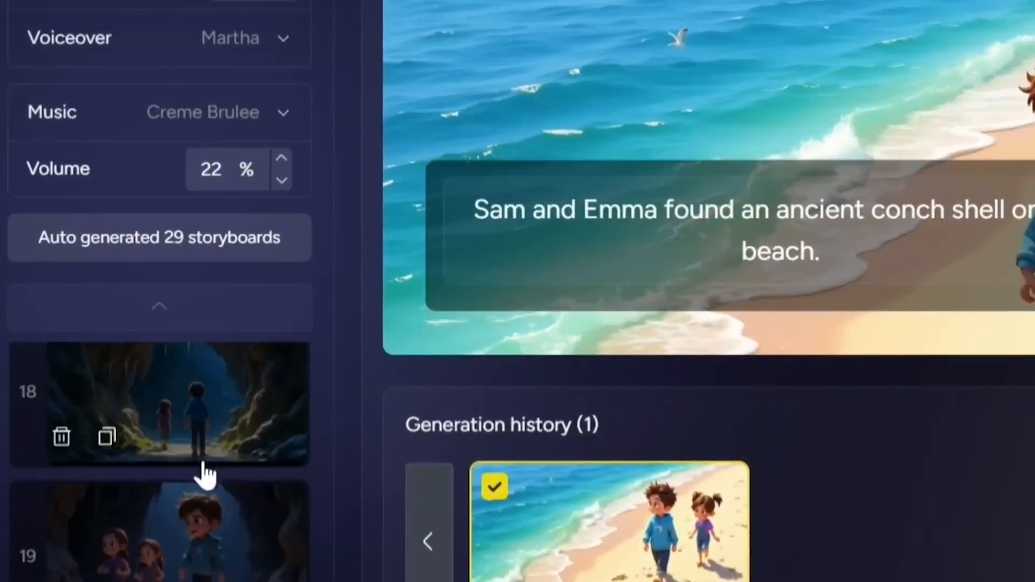
{"action": "scroll", "coordinate": [204, 475], "scroll_direction": "up", "scroll_amount": 10}
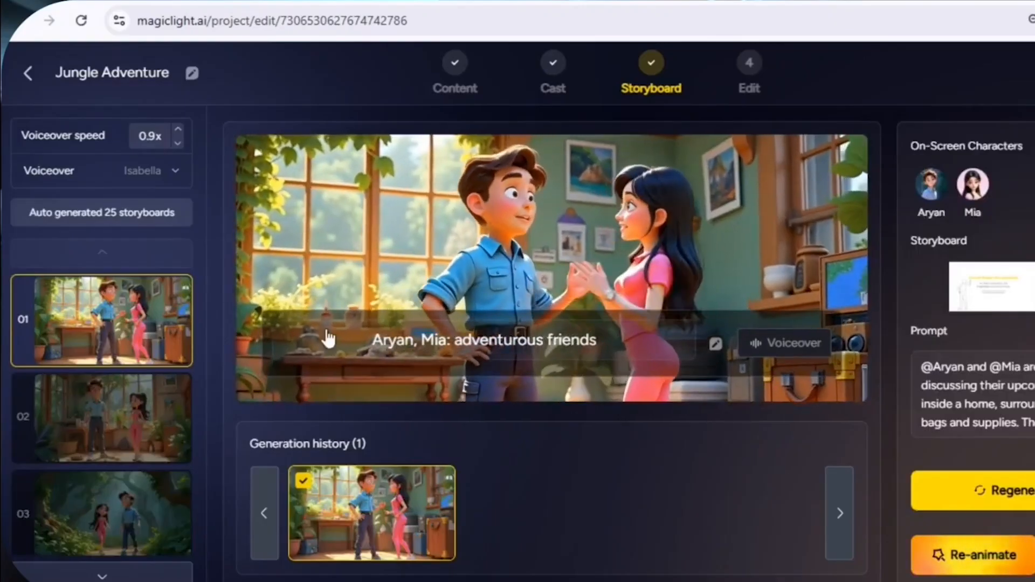
{"action": "left_click", "coordinate": [102, 426]}
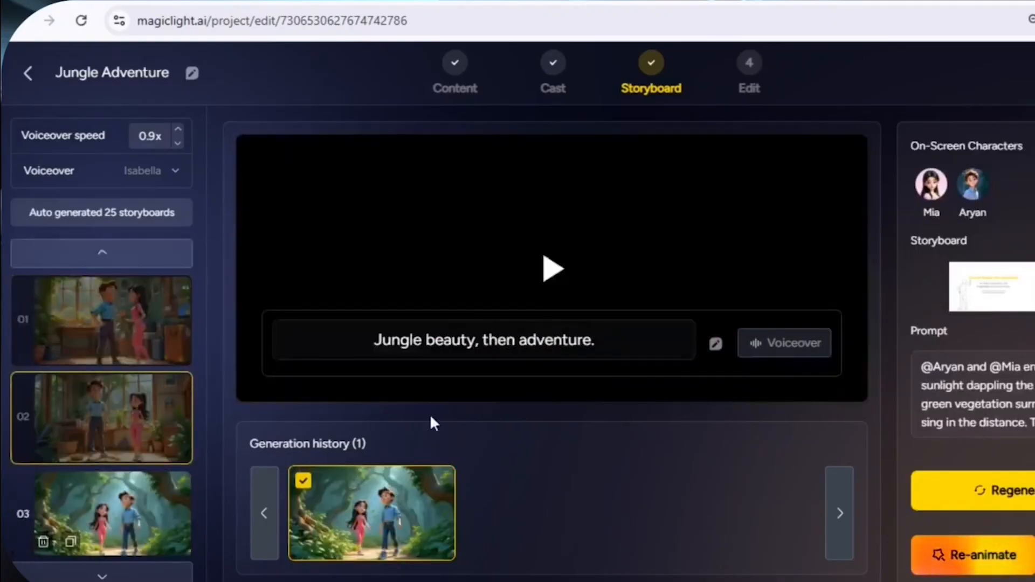
{"action": "scroll", "coordinate": [97, 418], "scroll_direction": "down", "scroll_amount": 2}
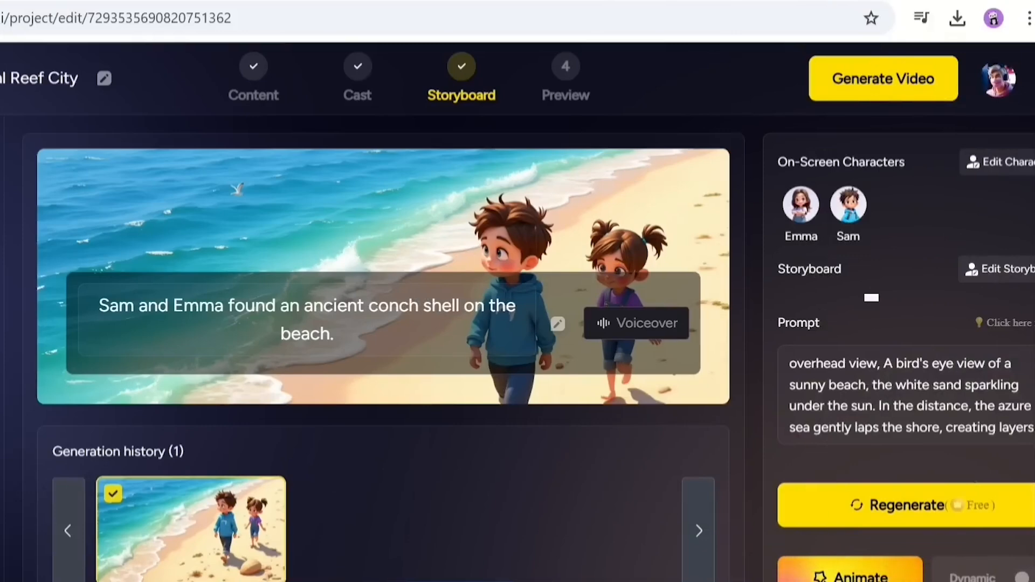
- Animate the first storyboard with Animate Pro using intelligent generation based on the screen
{"action": "left_click", "coordinate": [849, 577]}
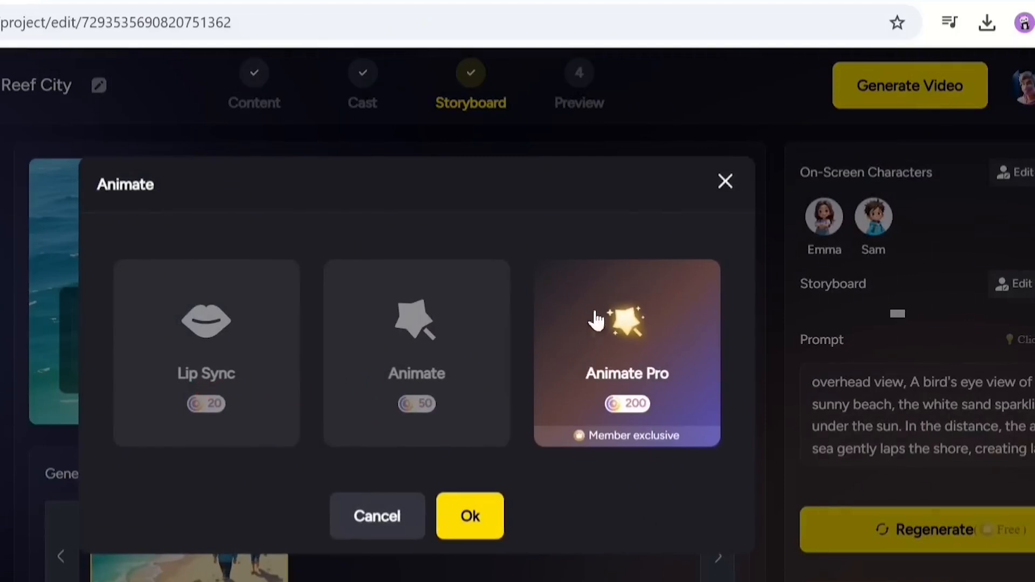
{"action": "left_click", "coordinate": [634, 329]}
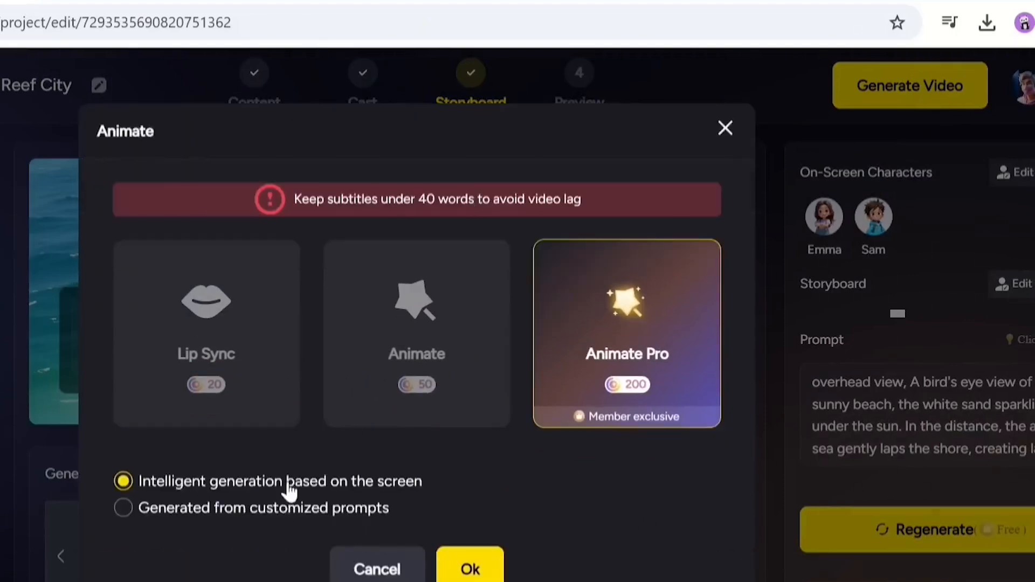
{"action": "left_click", "coordinate": [461, 569]}
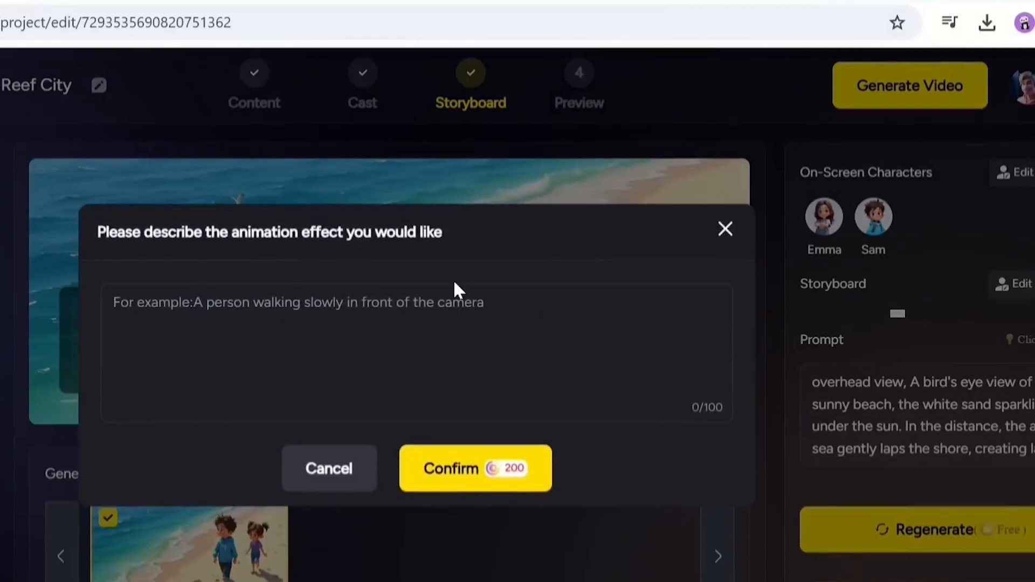
{"action": "left_click", "coordinate": [360, 473]}
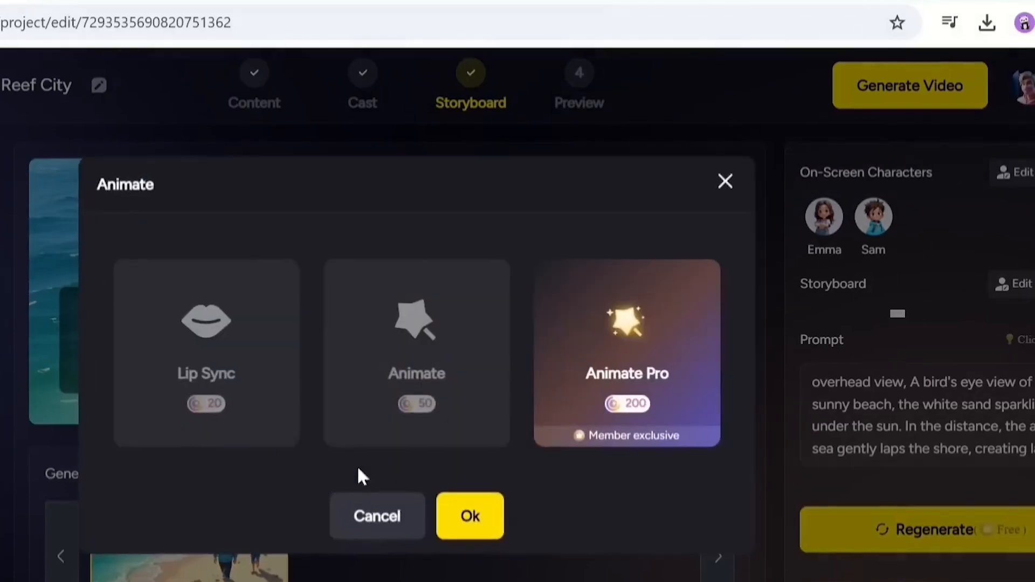
{"action": "left_click", "coordinate": [606, 356]}
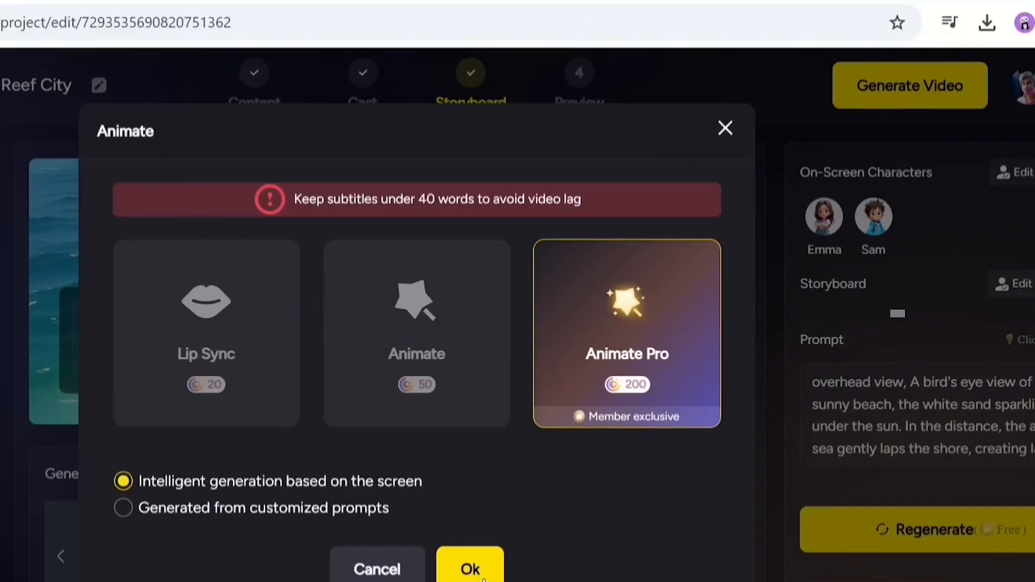
{"action": "left_click", "coordinate": [470, 570]}
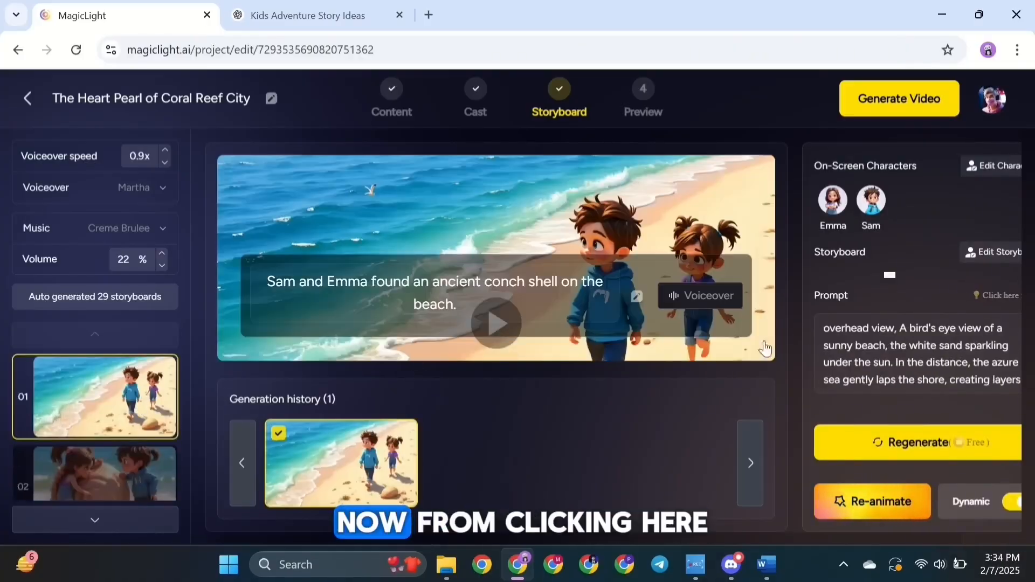
- Inspect the scene's voiceover speaker and voice options
{"action": "left_click", "coordinate": [686, 289]}
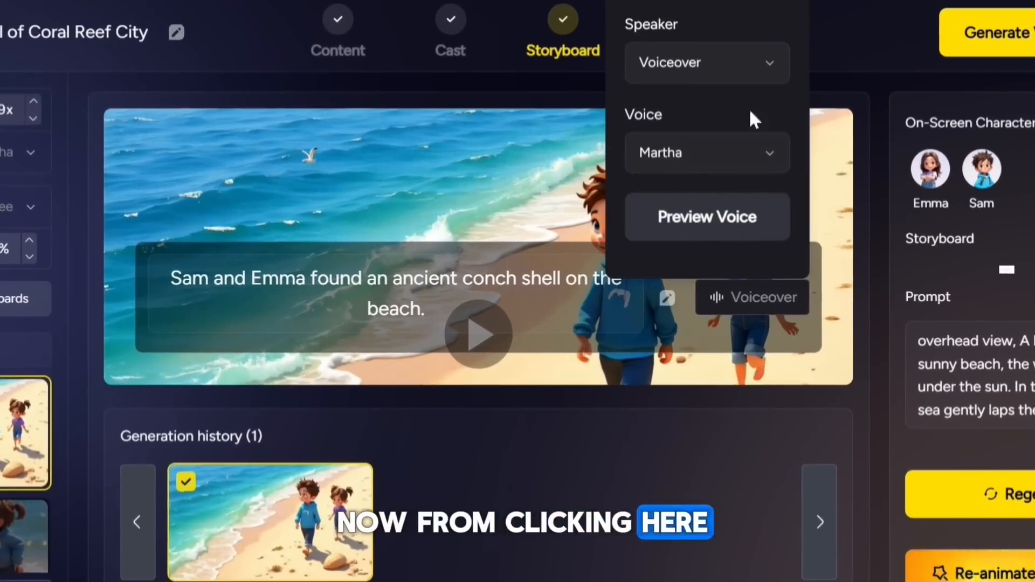
{"action": "left_click", "coordinate": [769, 64]}
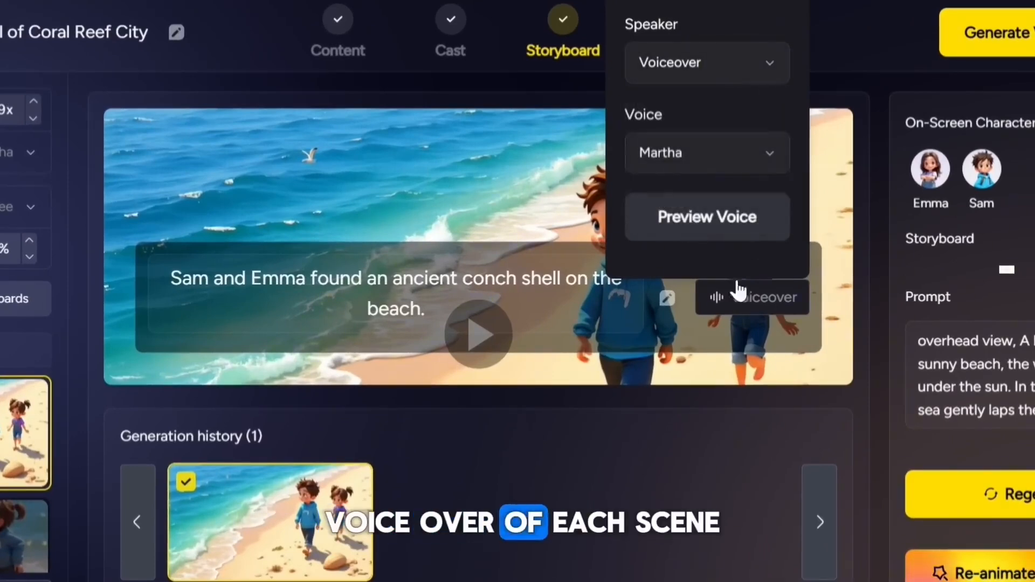
{"action": "left_click", "coordinate": [769, 63]}
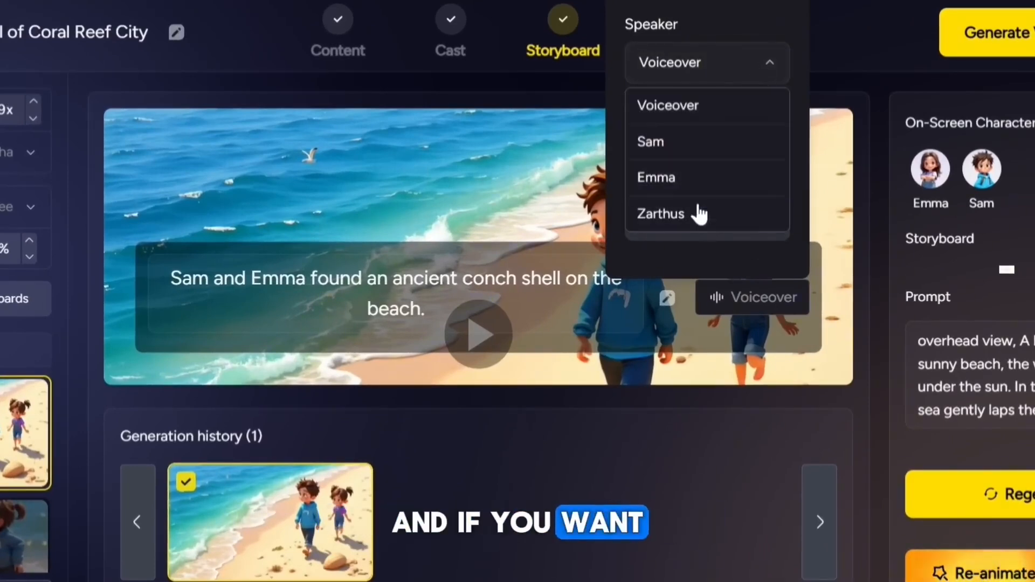
{"action": "left_click", "coordinate": [762, 68]}
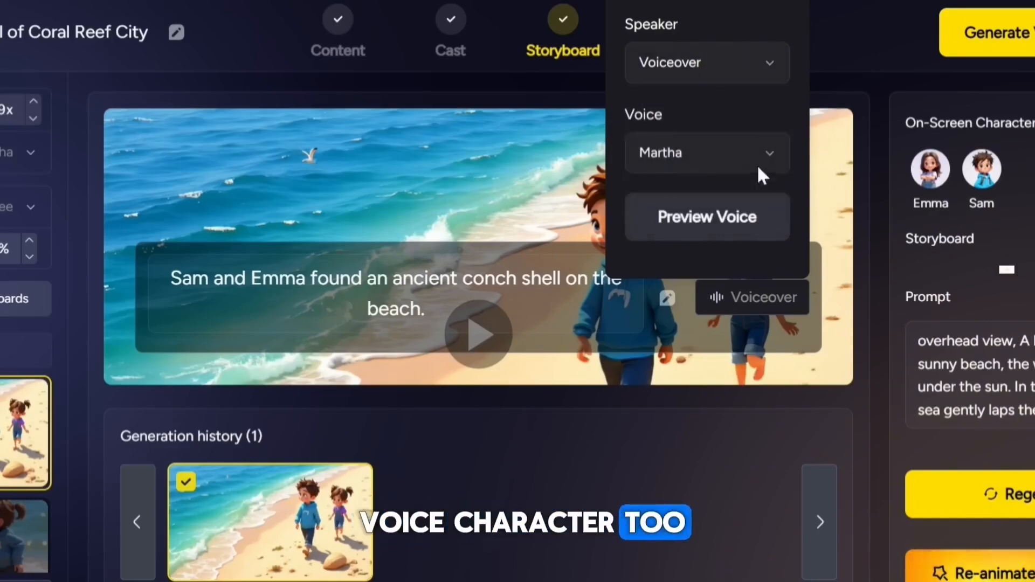
{"action": "left_click", "coordinate": [659, 456]}
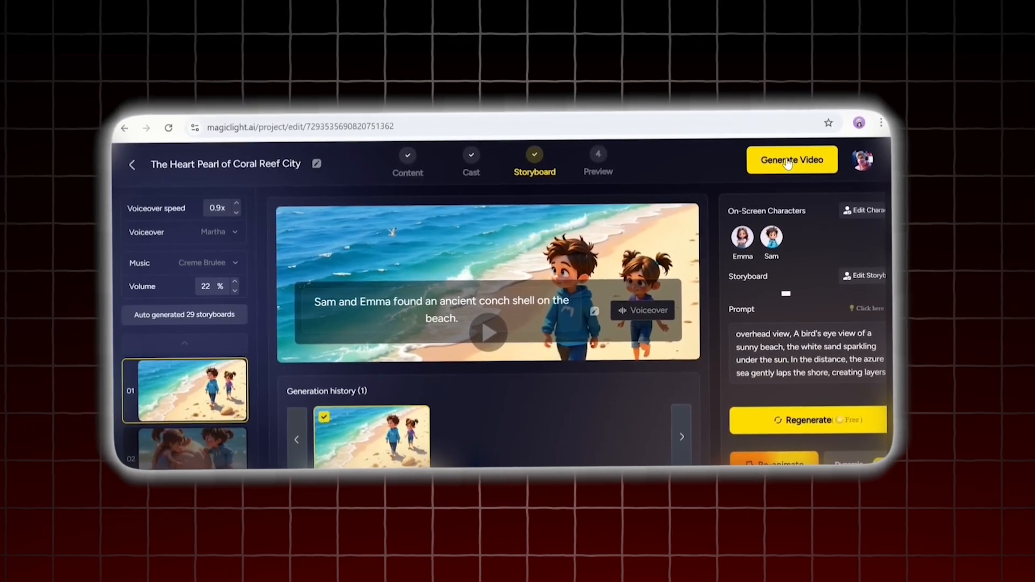
- Generate the video in 16:9 ratio with subtitles hidden
{"action": "left_click", "coordinate": [896, 100]}
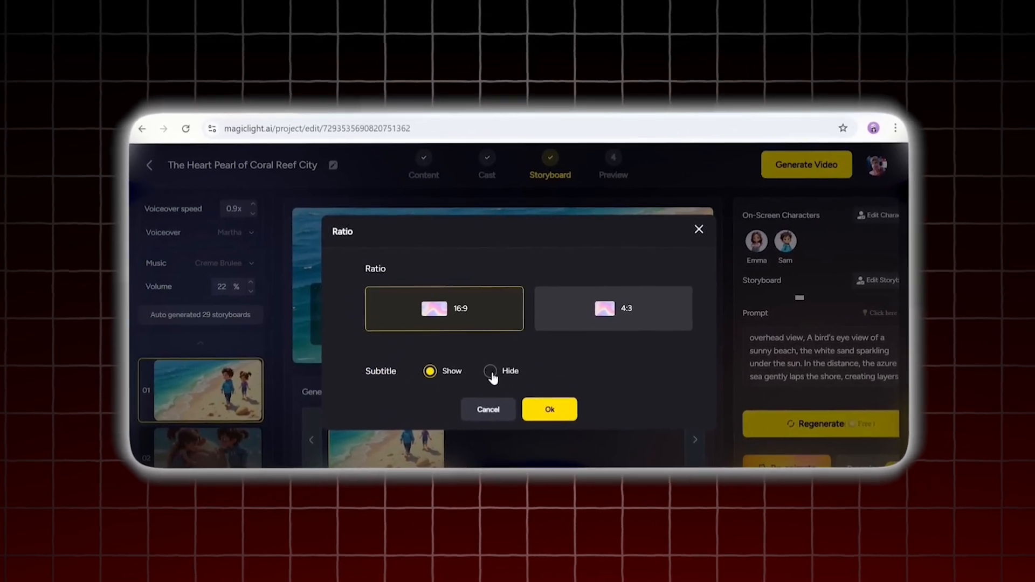
{"action": "left_click", "coordinate": [491, 372]}
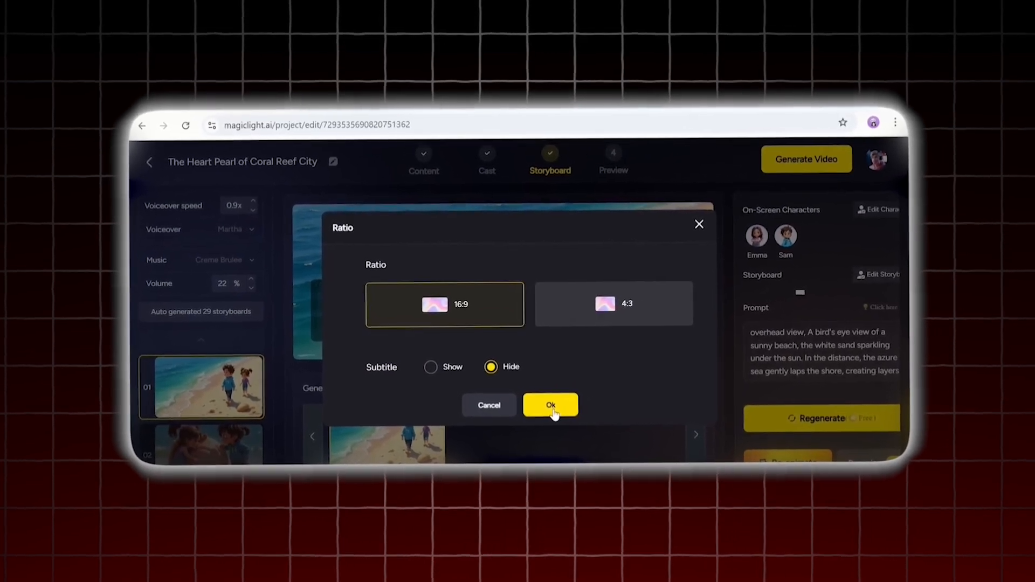
{"action": "left_click", "coordinate": [553, 411]}
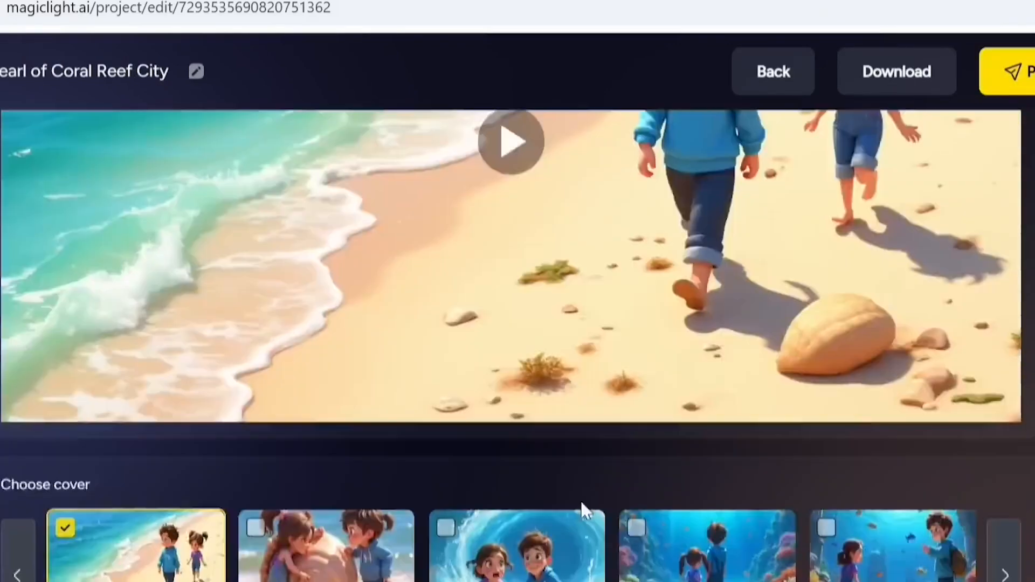
- Open the subscription page and review the monthly and yearly plan options
{"action": "left_click", "coordinate": [855, 69]}
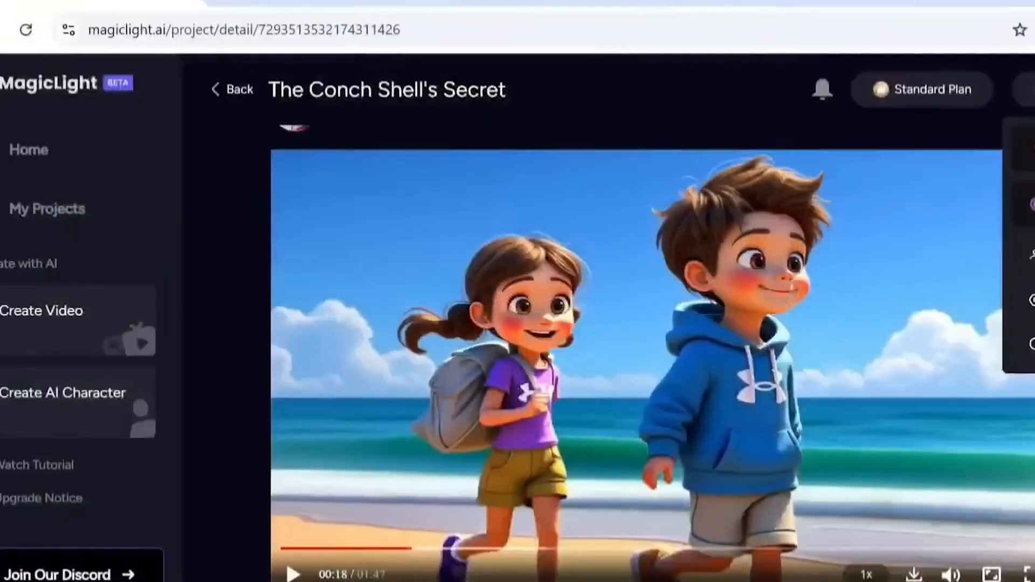
{"action": "left_click", "coordinate": [924, 88]}
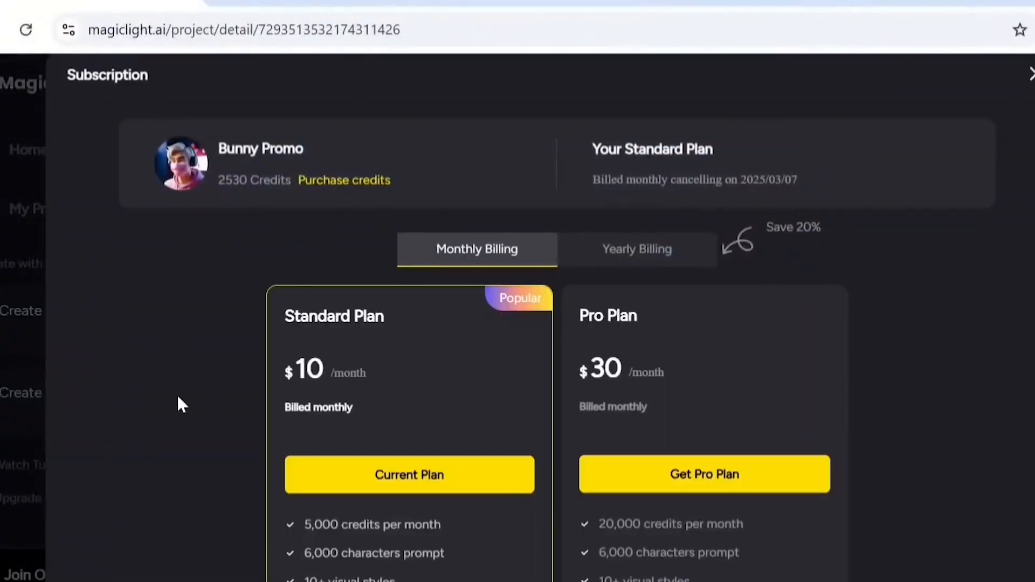
{"action": "scroll", "coordinate": [382, 378], "scroll_direction": "down", "scroll_amount": 2}
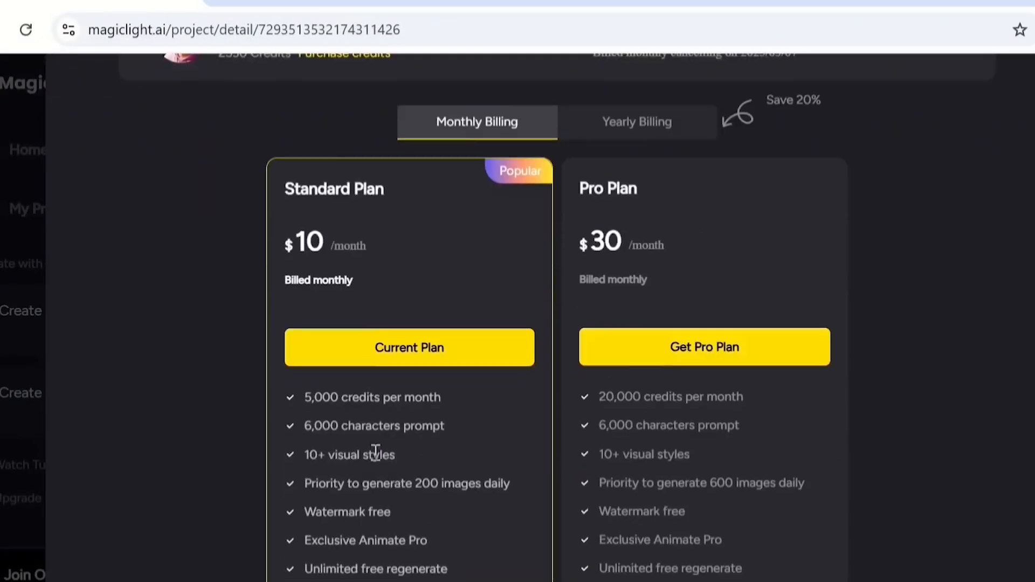
{"action": "left_click_drag", "start_coordinate": [300, 579], "coordinate": [371, 581]}
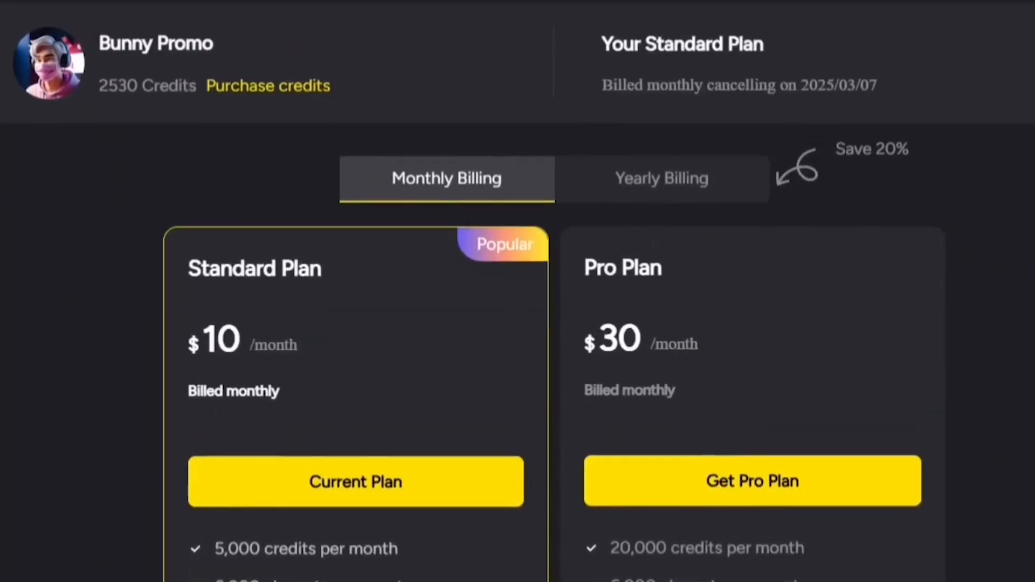
{"action": "left_click", "coordinate": [641, 183]}
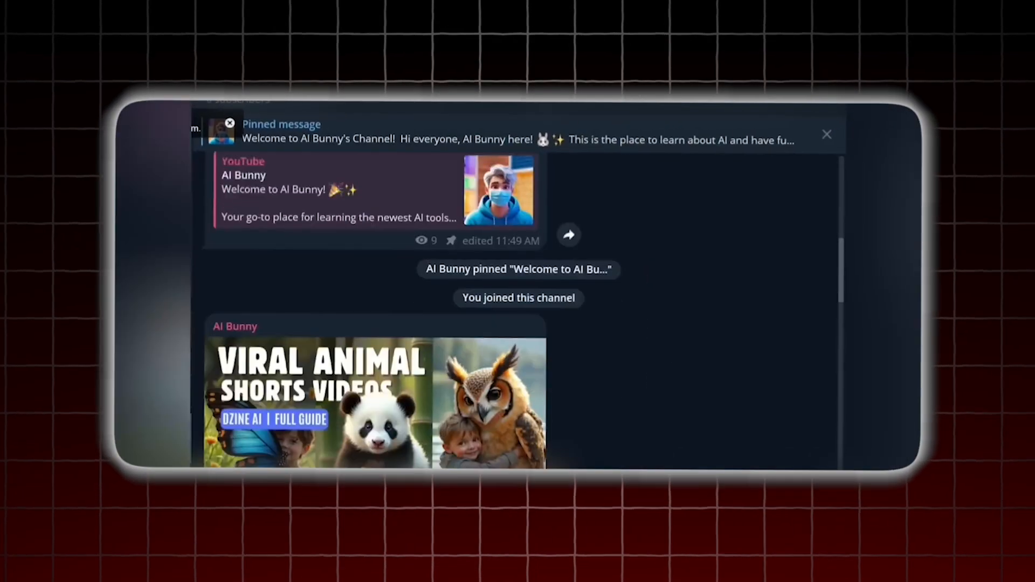
{"action": "scroll", "coordinate": [377, 313], "scroll_direction": "down", "scroll_amount": 15}
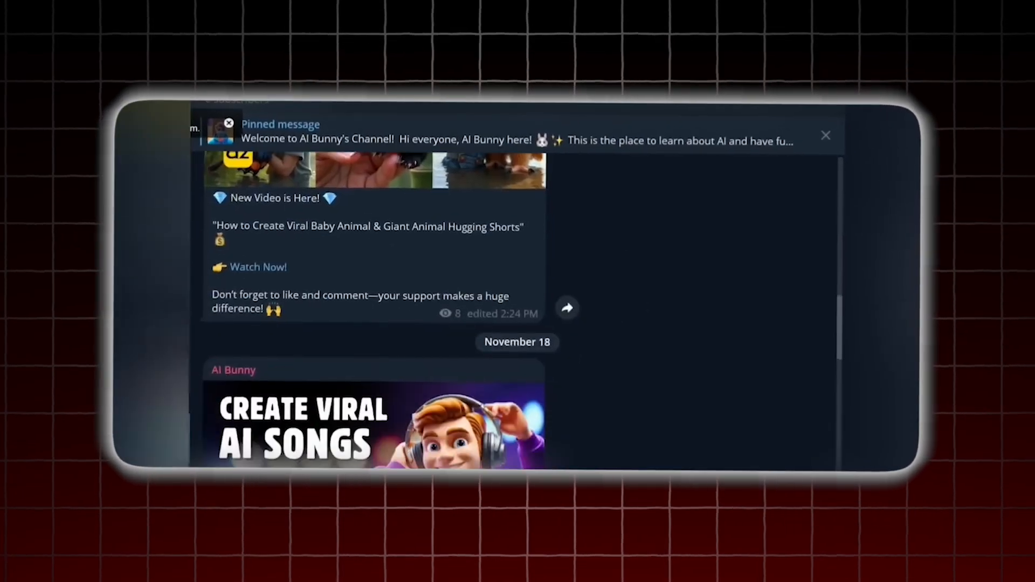
{"action": "scroll", "coordinate": [378, 313], "scroll_direction": "down", "scroll_amount": 15}
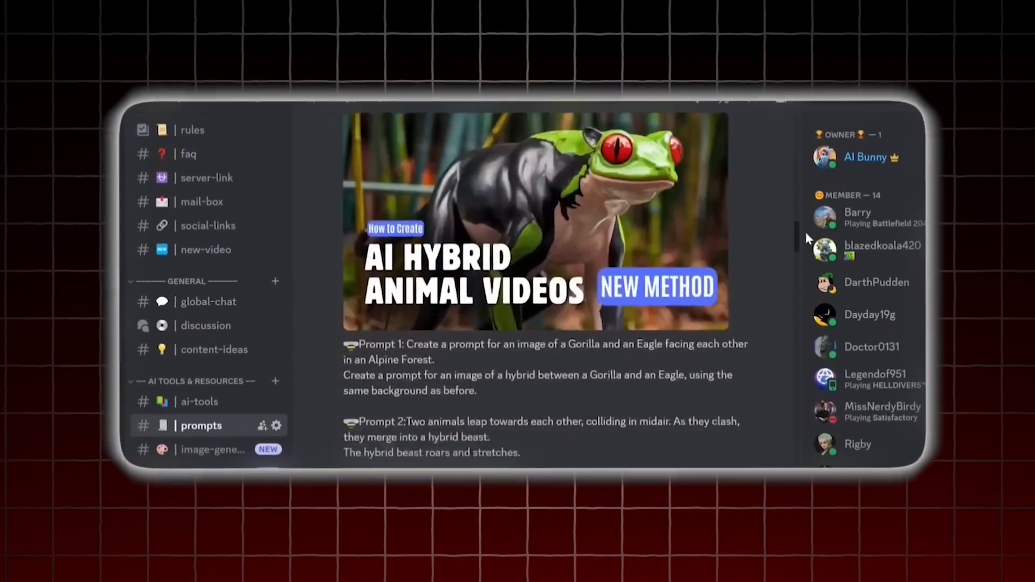
{"action": "left_click_drag", "start_coordinate": [805, 232], "coordinate": [806, 403]}
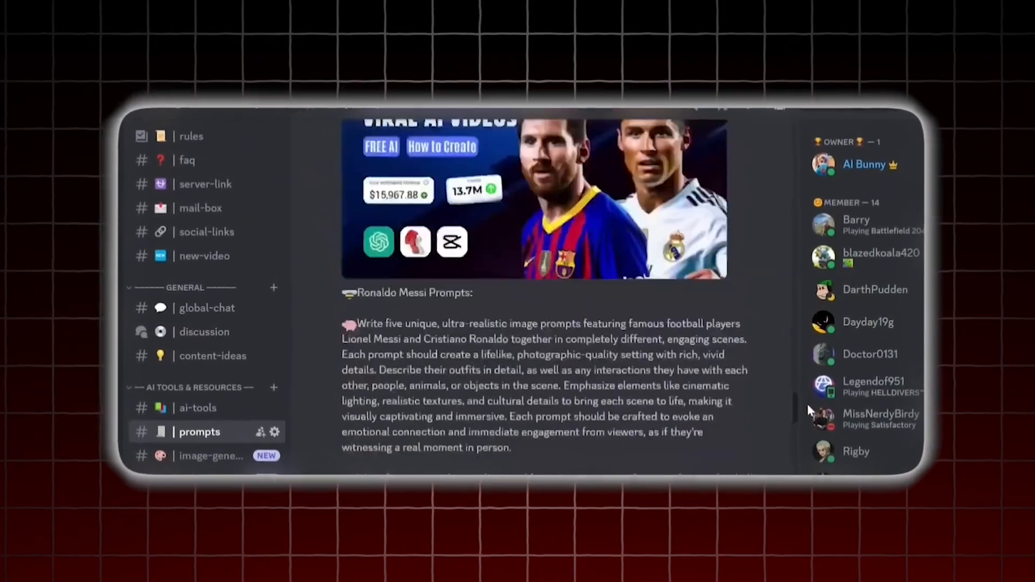